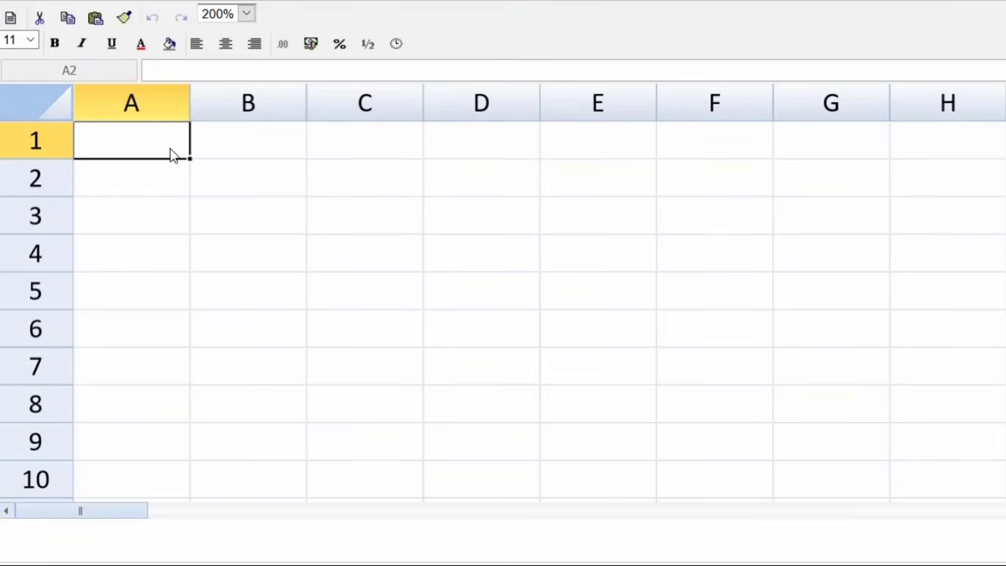
Enter the column headings Battery in B2, Adaptor in D2 and Group in F2, and narrow spacer columns C and E
key("Down")
key("Right")
type("Battery")
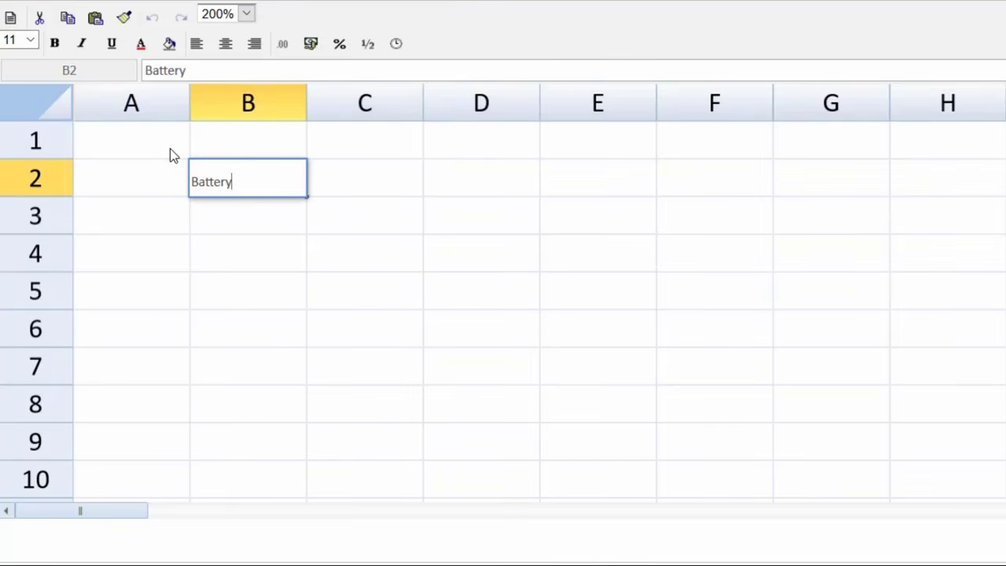
key("Right")
key("Right")
type("Adaptor")
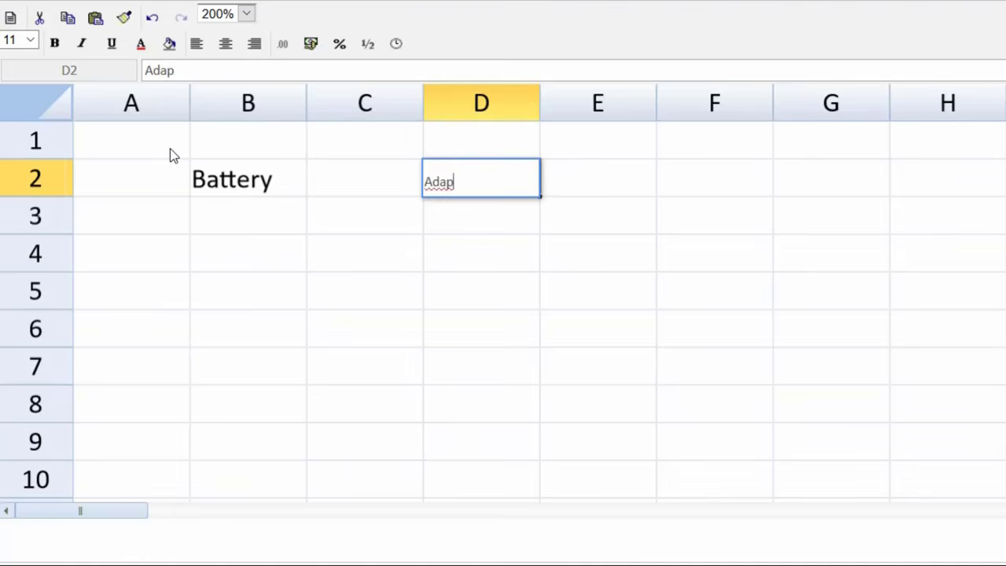
key("Right")
key("Right")
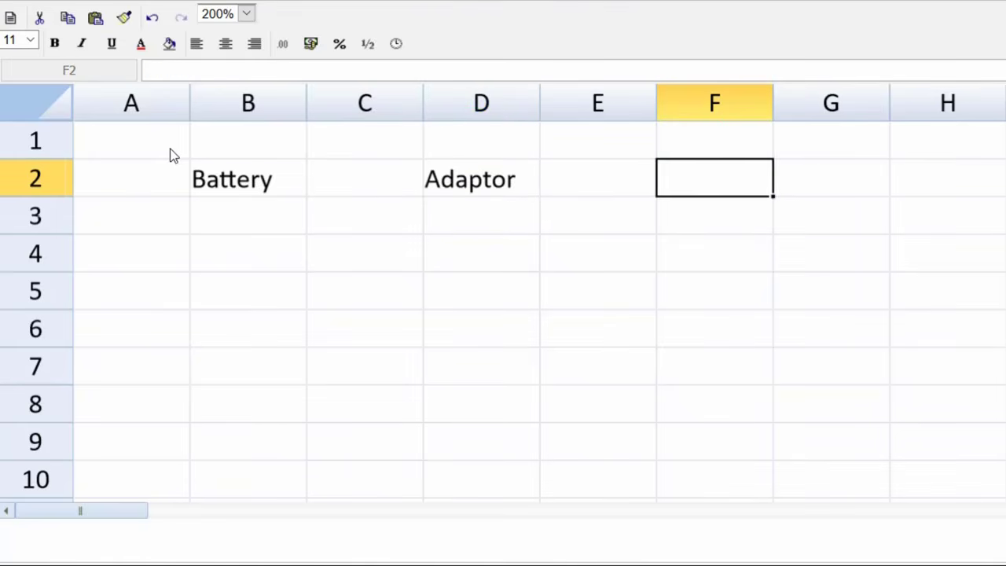
type("Group")
key("Return")
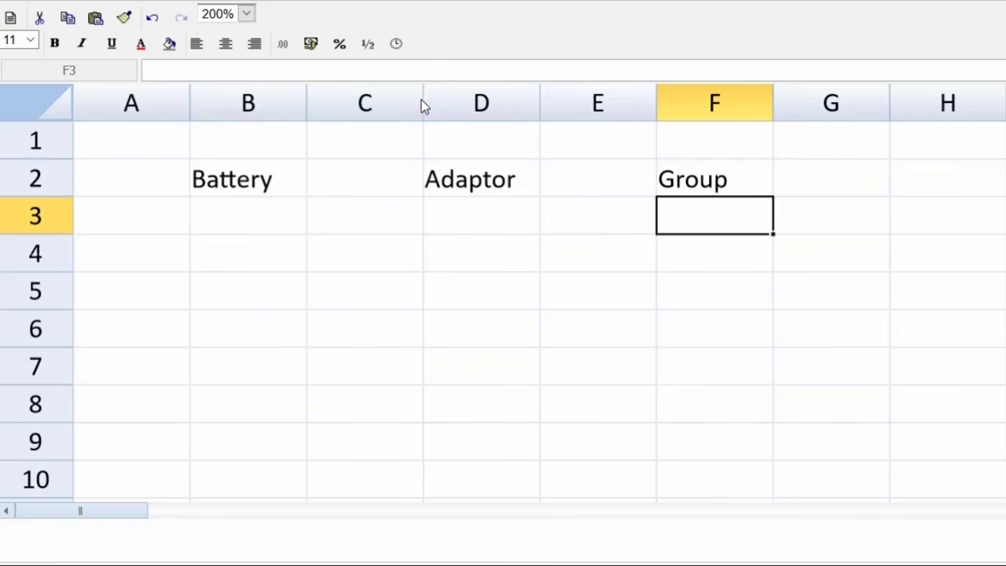
left_click_drag(422, 99, 350, 100)
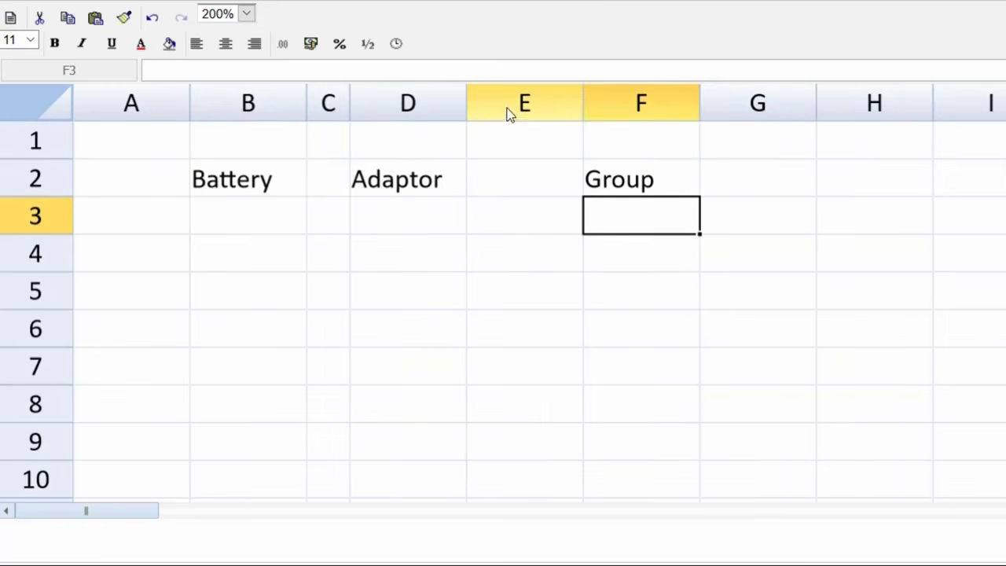
left_click_drag(581, 101, 500, 100)
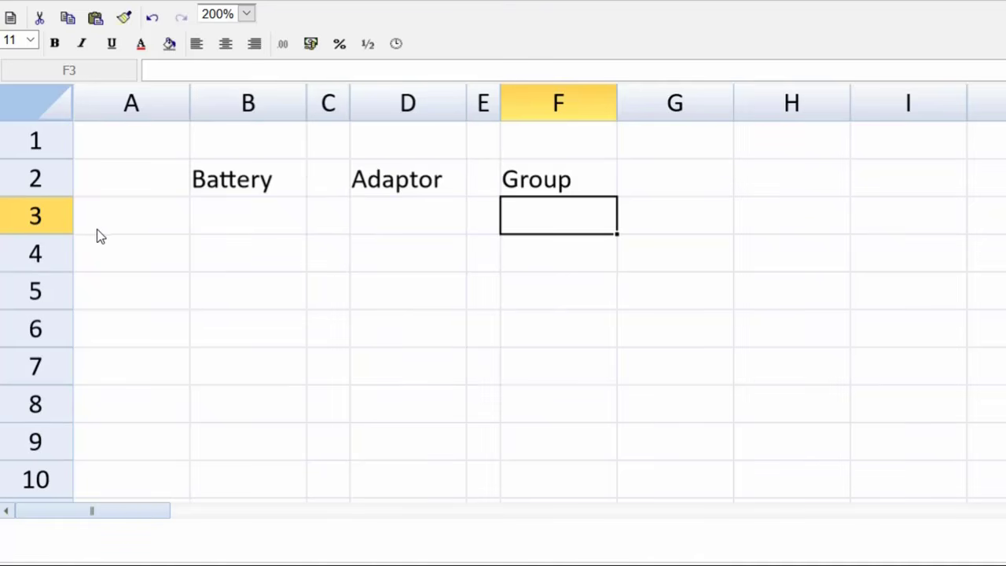
Add the row labels External Sales in A3 and Internal Sales in A4
left_click(115, 217)
type("External SAles")
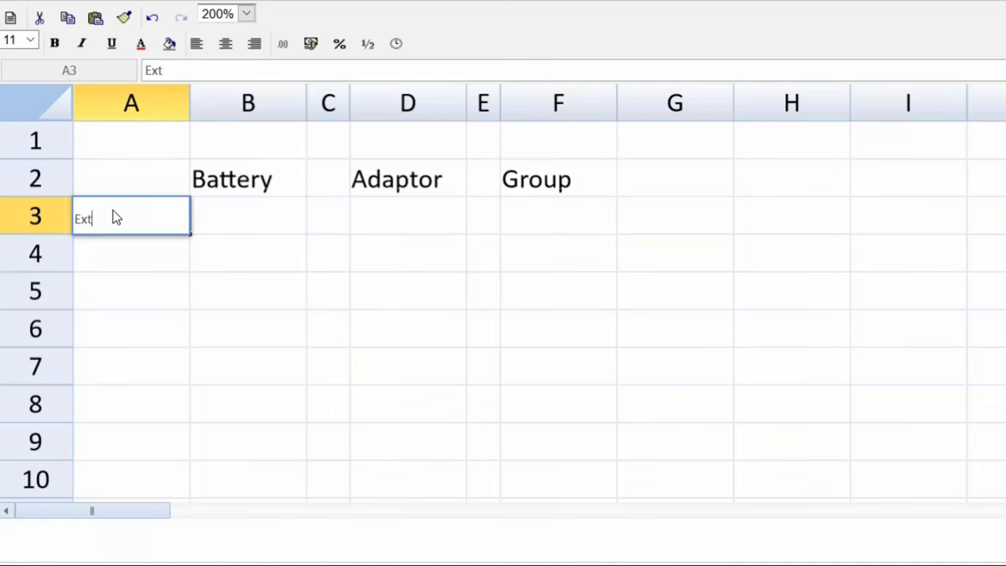
key("BackSpace")
key("BackSpace")
key("BackSpace")
key("BackSpace")
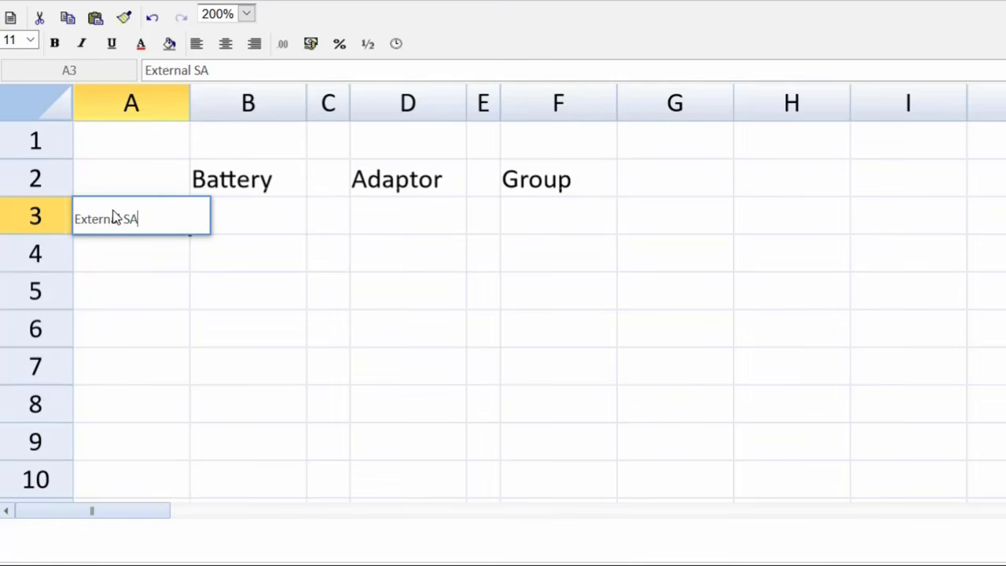
type("ales")
key("Return")
type("Internal Sales")
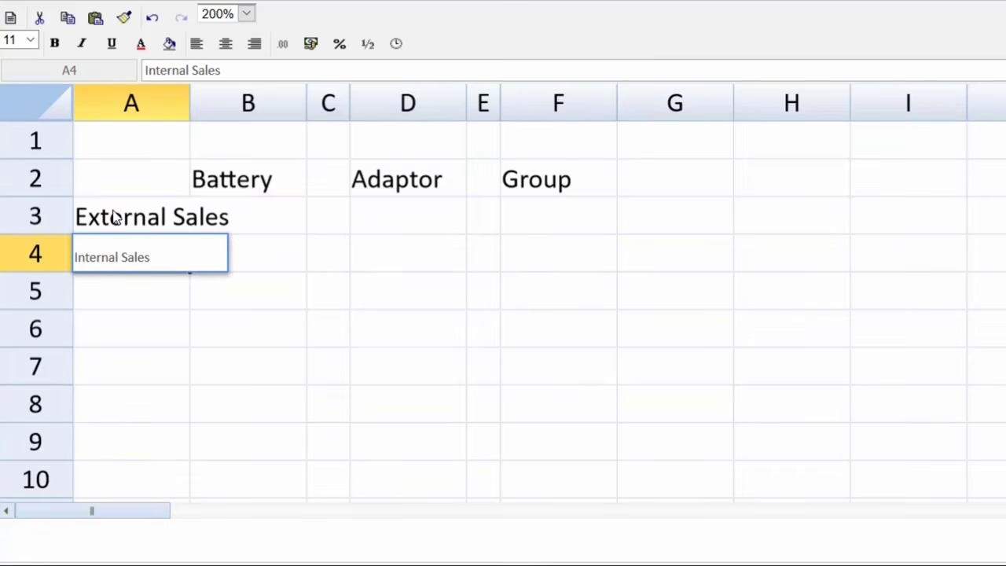
key("Return")
Leave row 5 blank and add the row labels External Mats in A6 and Mats from Div A in A7
key("Return")
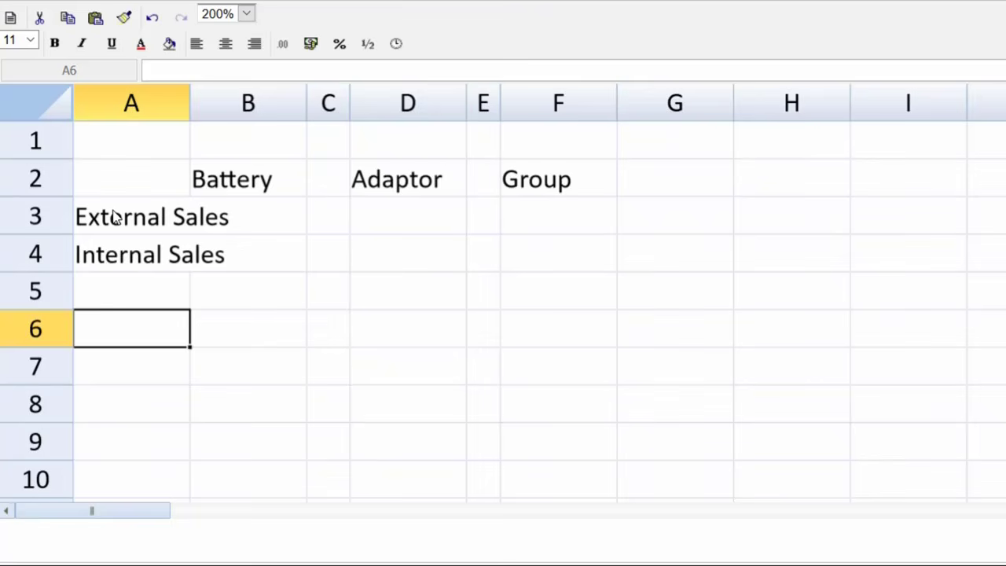
type("E")
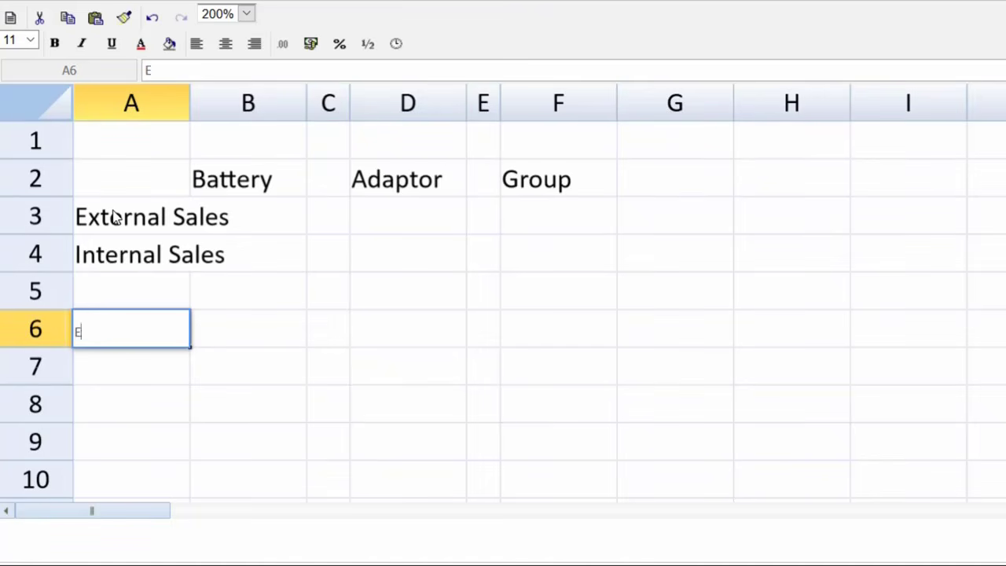
type("xternal Mats")
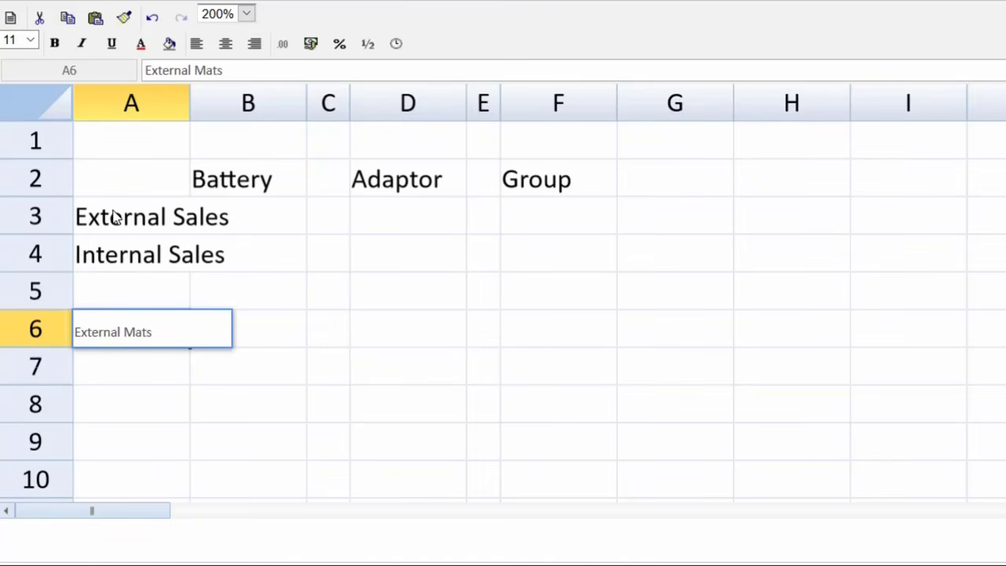
key("Return")
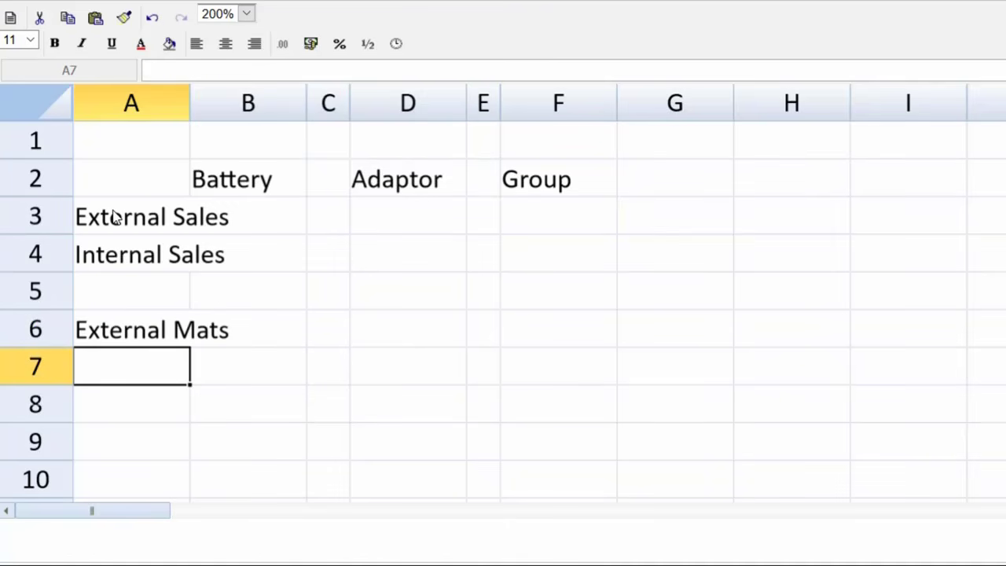
type("MAts")
key("BackSpace")
key("BackSpace")
key("BackSpace")
type("ats ")
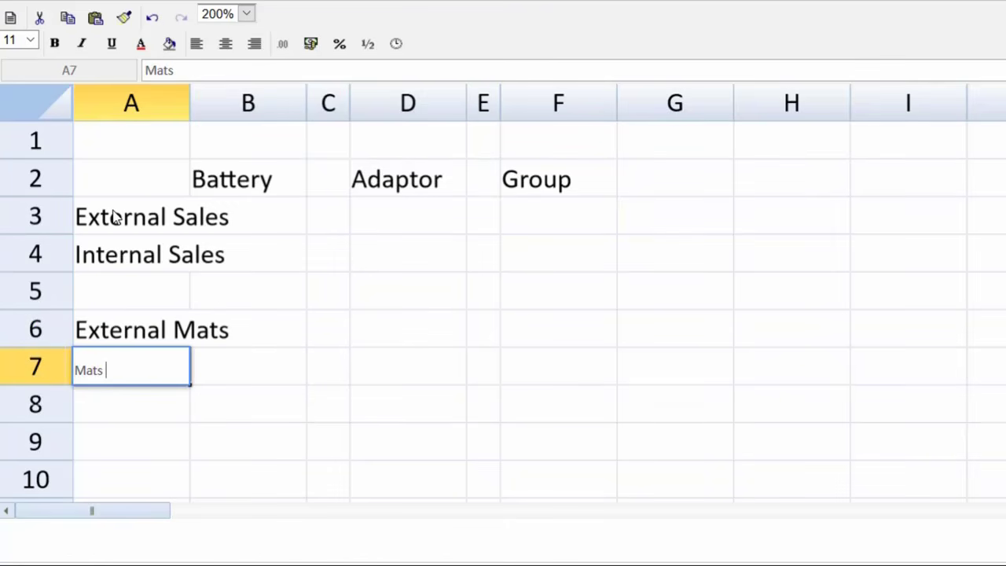
type("from Div")
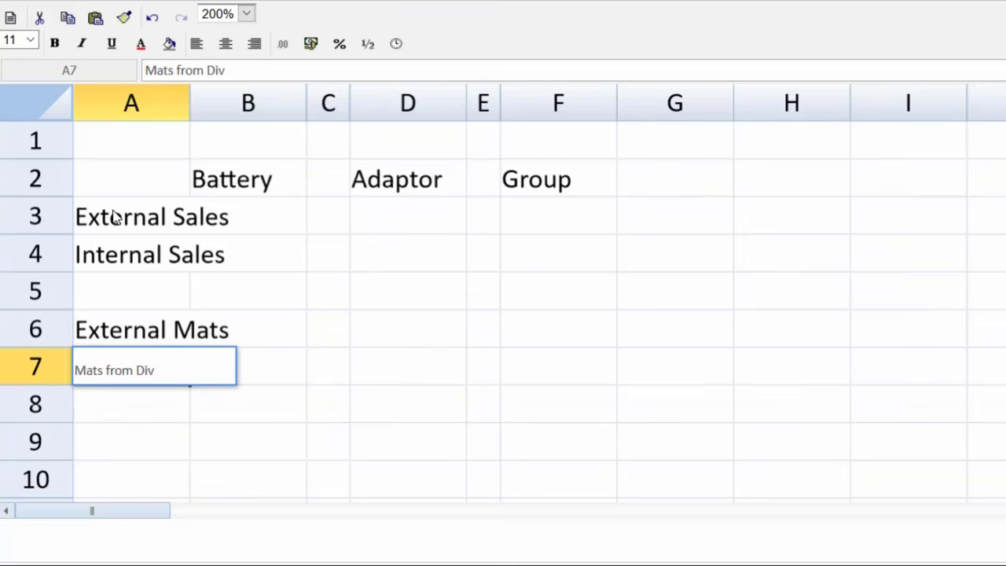
type(" A")
key("Return")
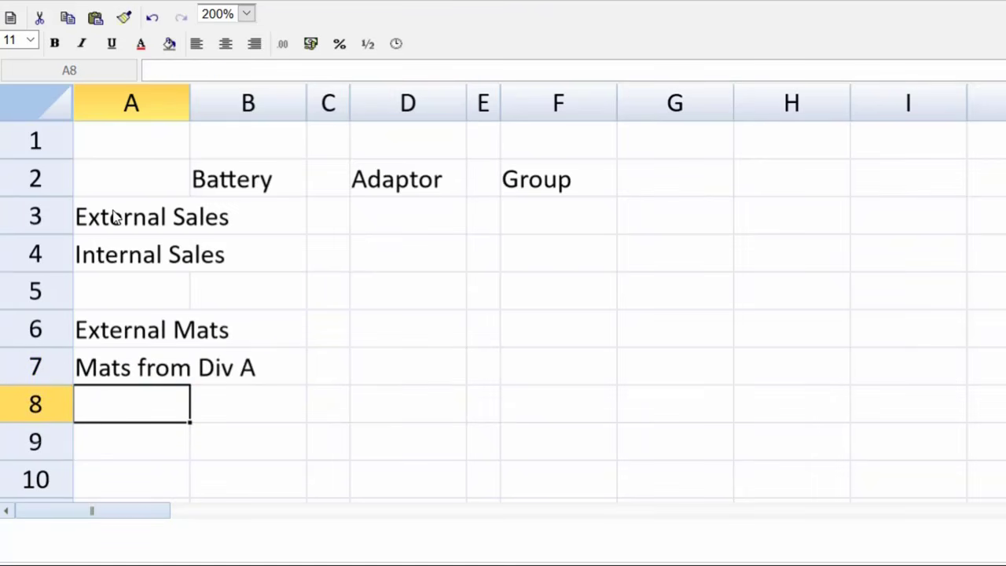
Add the cost row labels Labour in A8 and Additional VC in A9
type("Labour")
key("Return")
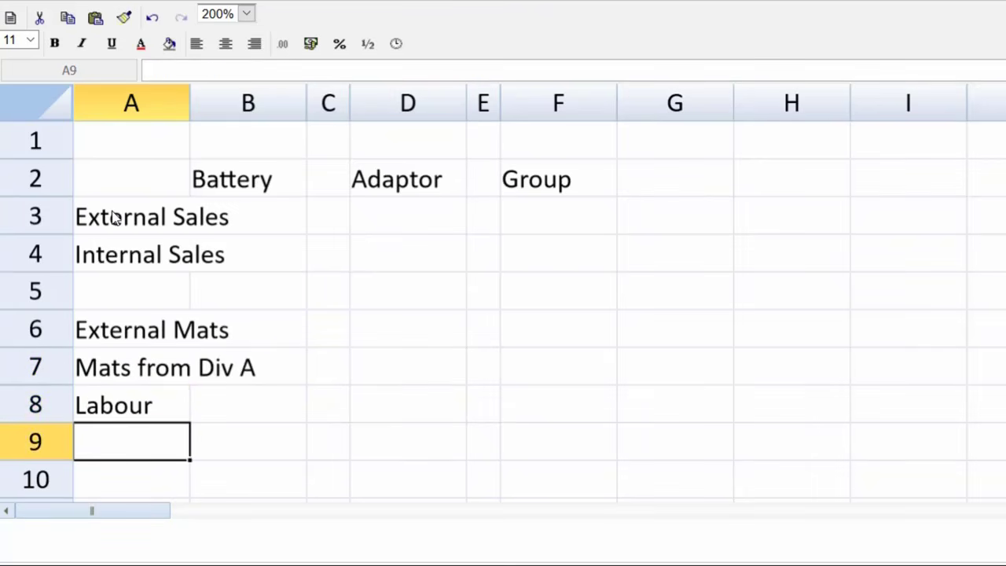
type("A")
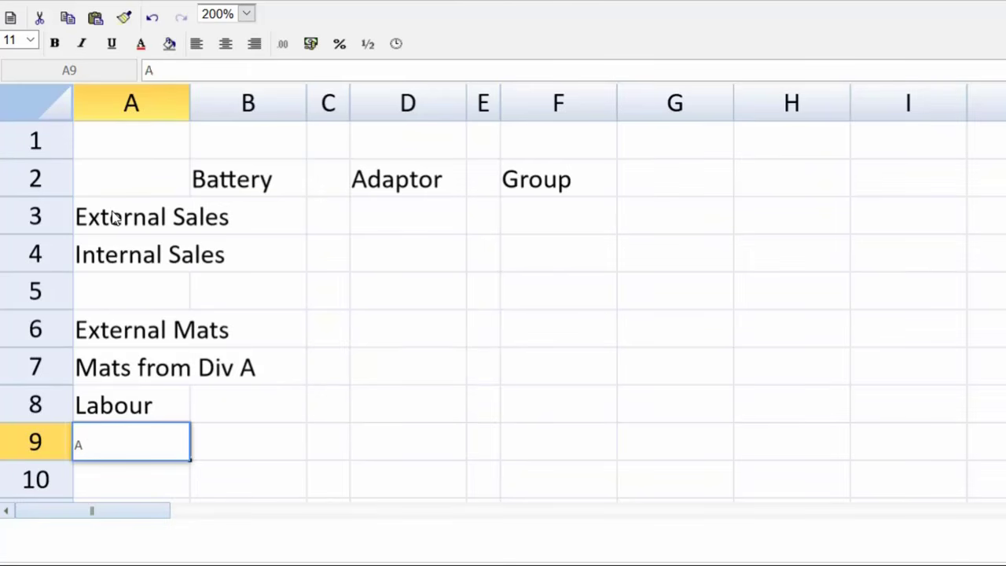
type("dditional VC")
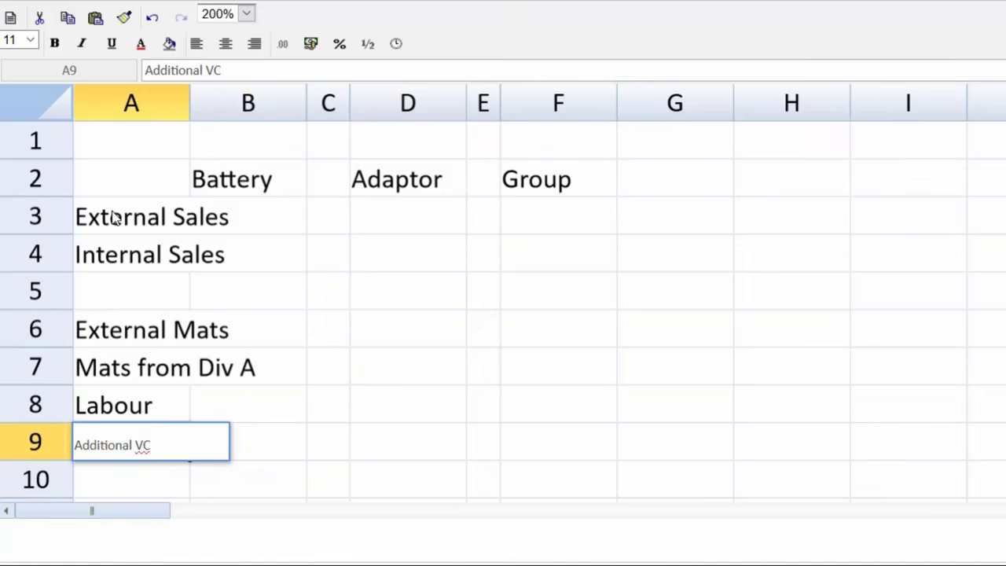
key("Return")
Leave row 10 blank and add the row label Contribution in A11
key("Return")
key("Return")
key("Return")
key("Return")
key("Return")
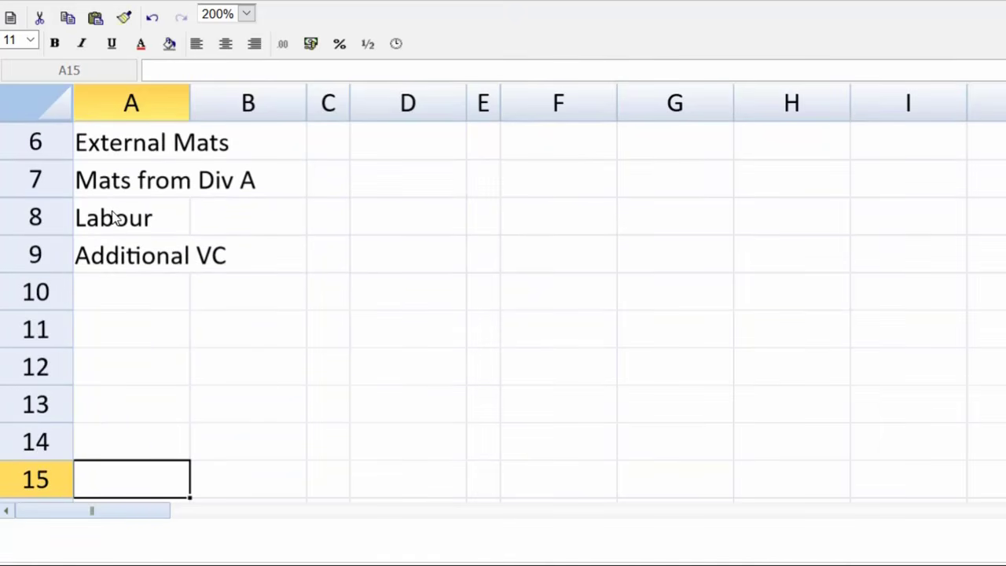
key("Up")
key("Up")
key("Up")
key("Up")
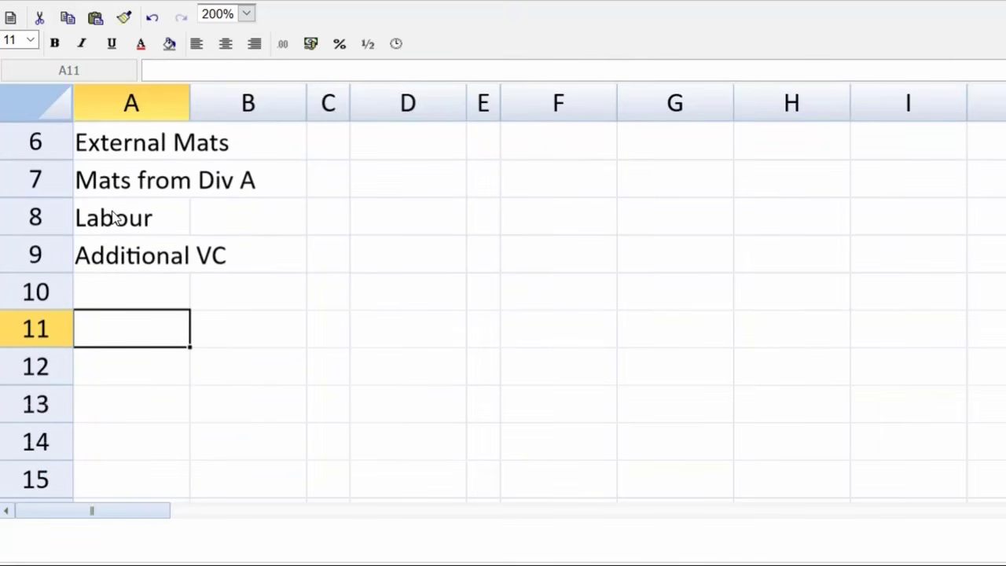
type("Contrib")
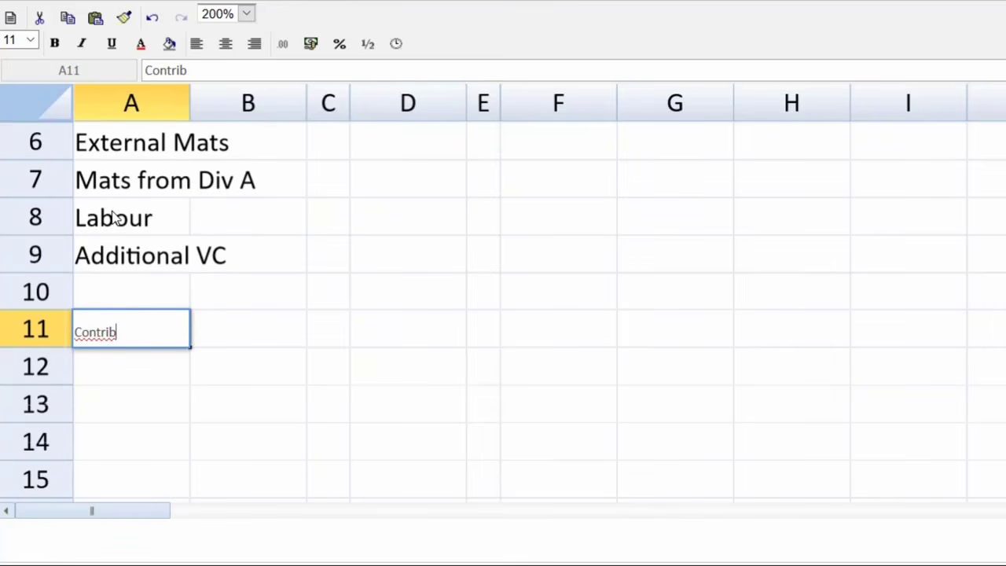
type("ution")
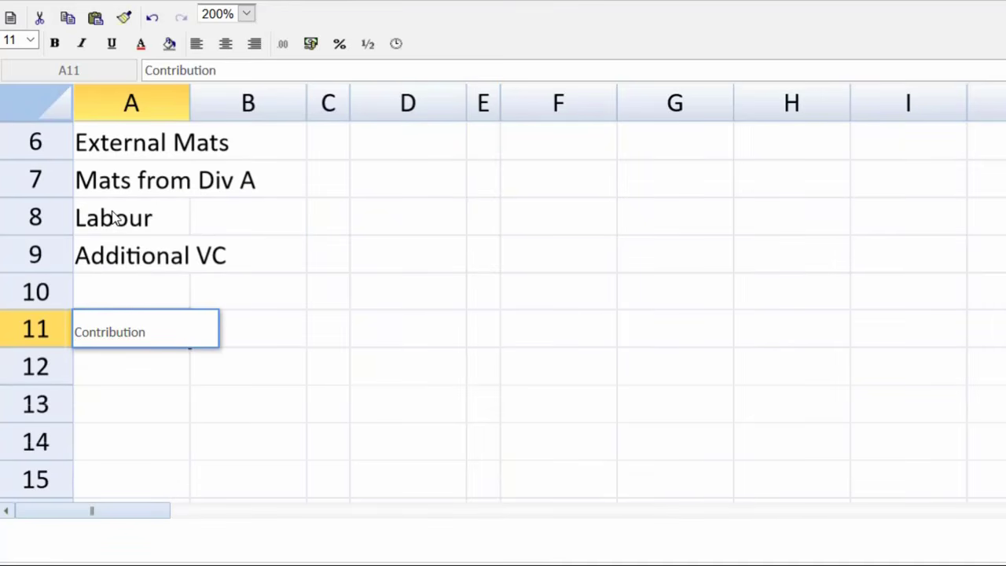
key("Return")
Add the row labels FC in A13 and Profit in A15, leaving a blank row before each
key("Return")
type("FC")
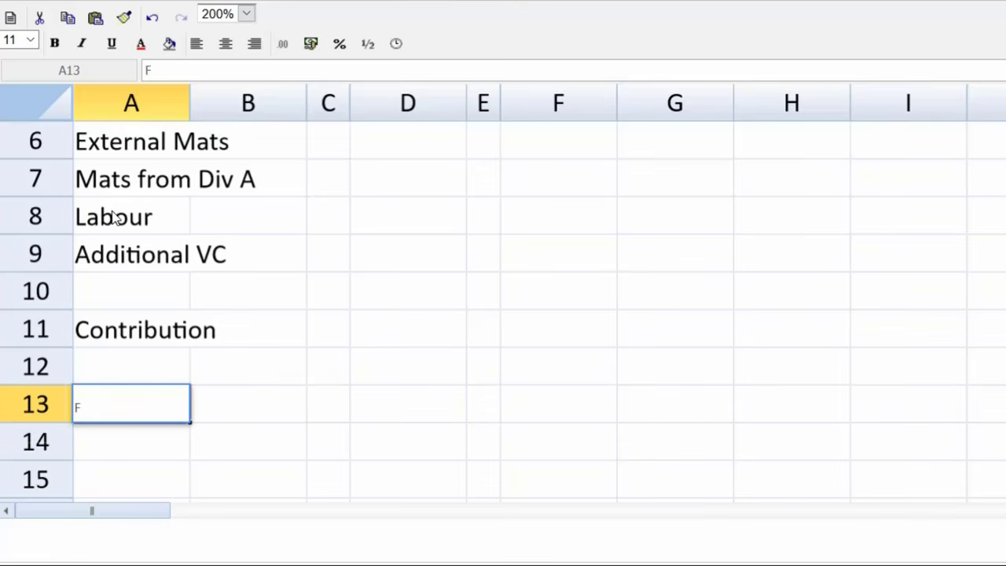
key("Return")
key("Return")
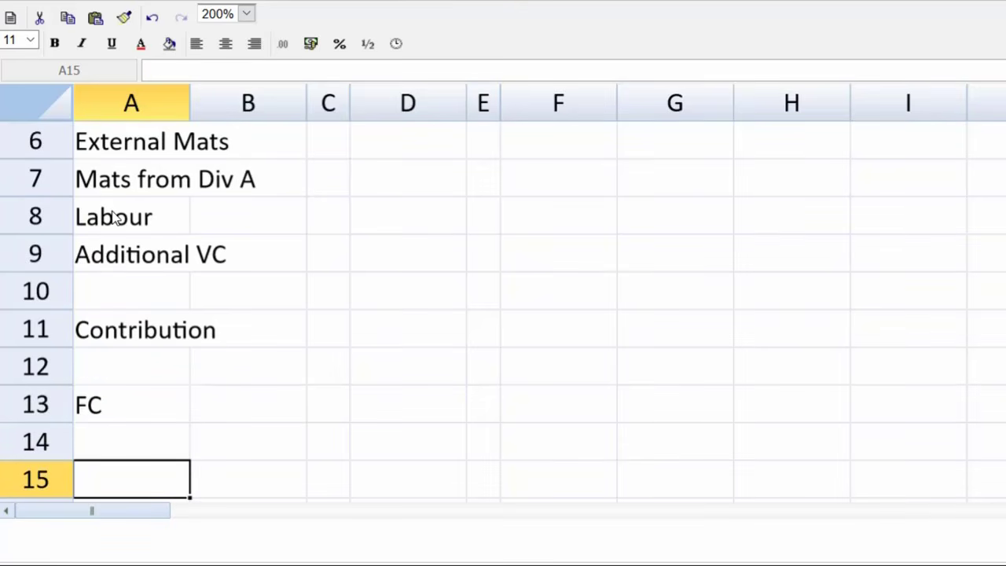
type("Profit")
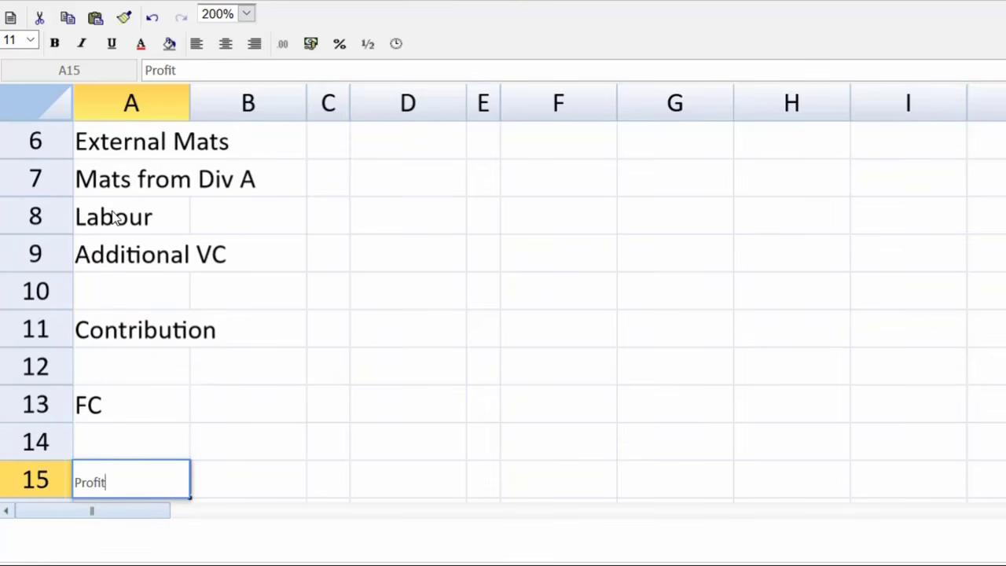
key("Return")
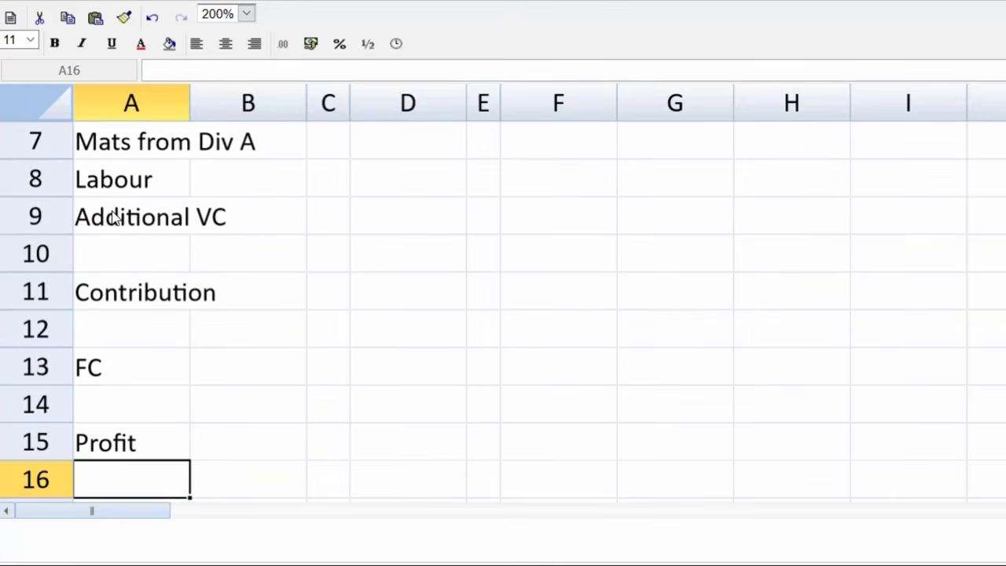
Auto-fit the width of column A to its longest row label
left_click(246, 14)
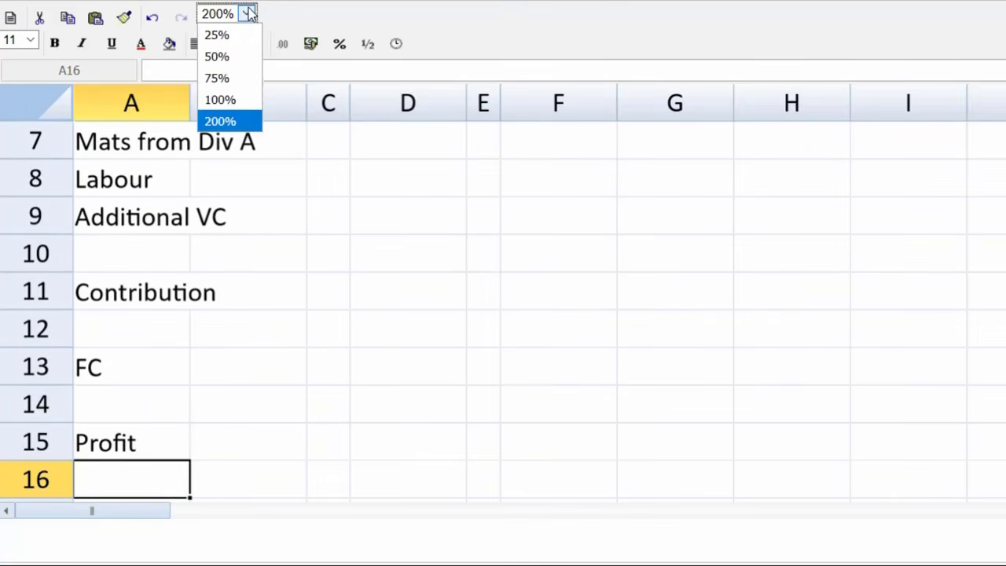
left_click(222, 100)
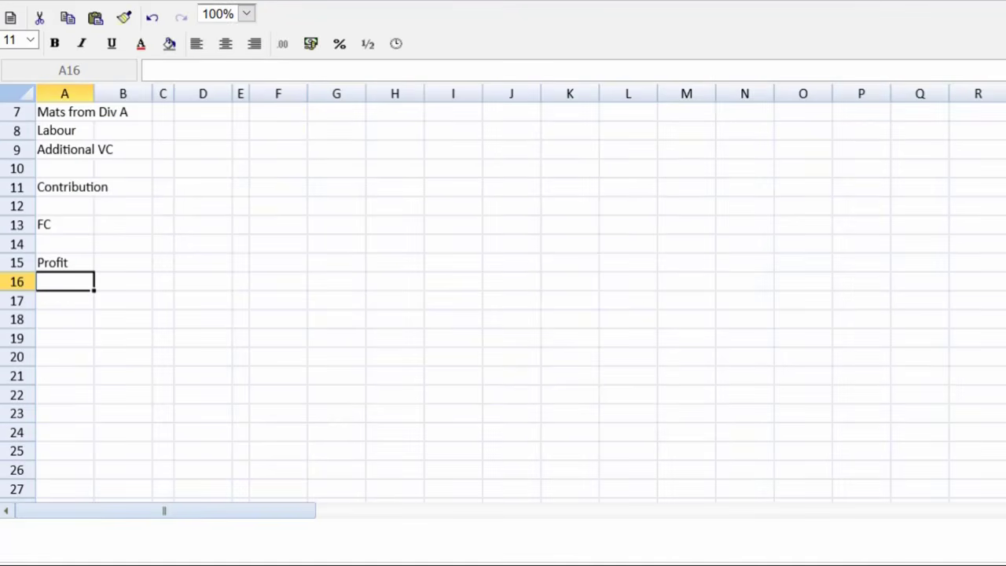
scroll(503, 298, "up", 2)
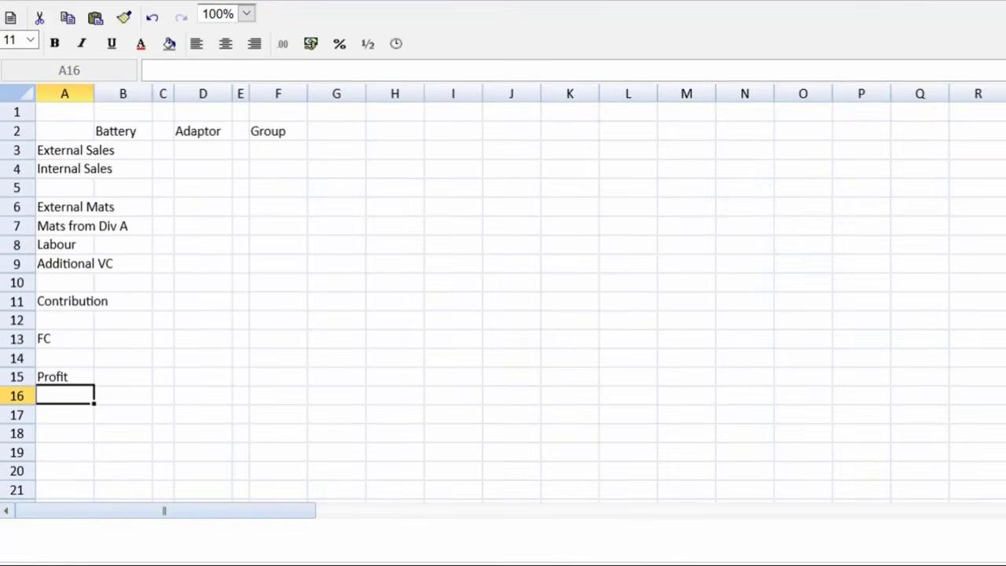
double_click(93, 93)
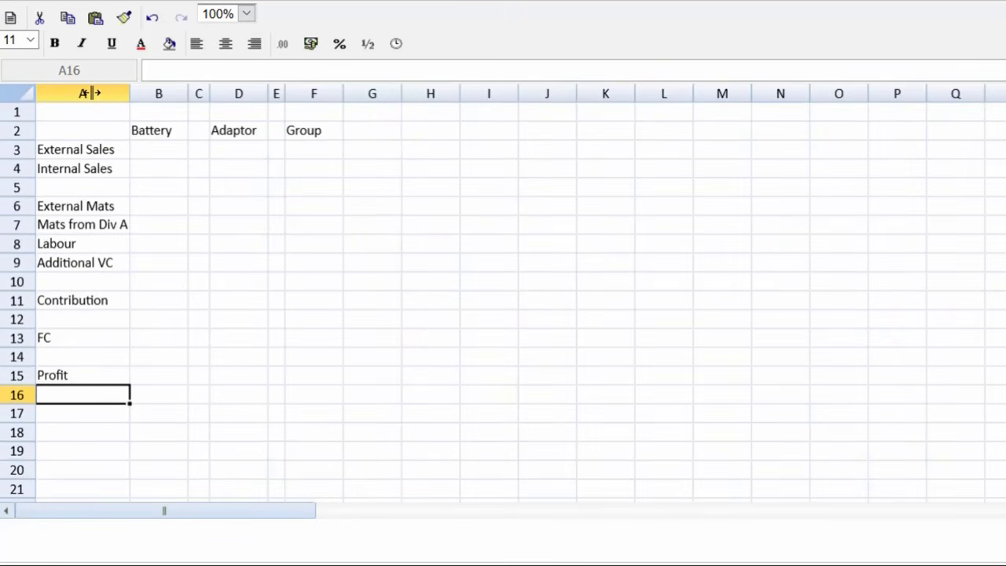
left_click(246, 17)
left_click(220, 121)
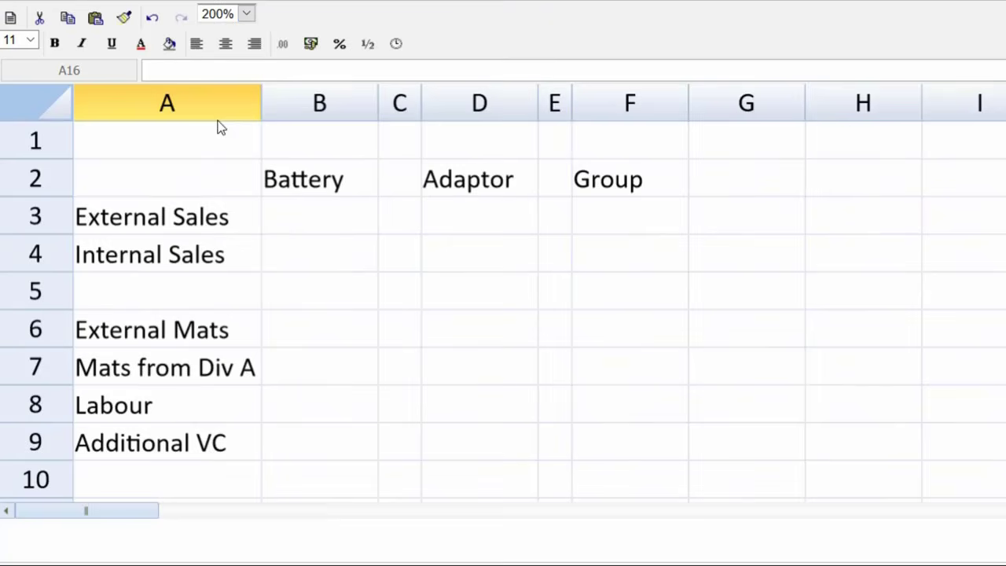
Calculate the Battery division's External Sales in B3 with the formula =150*180
left_click(297, 218)
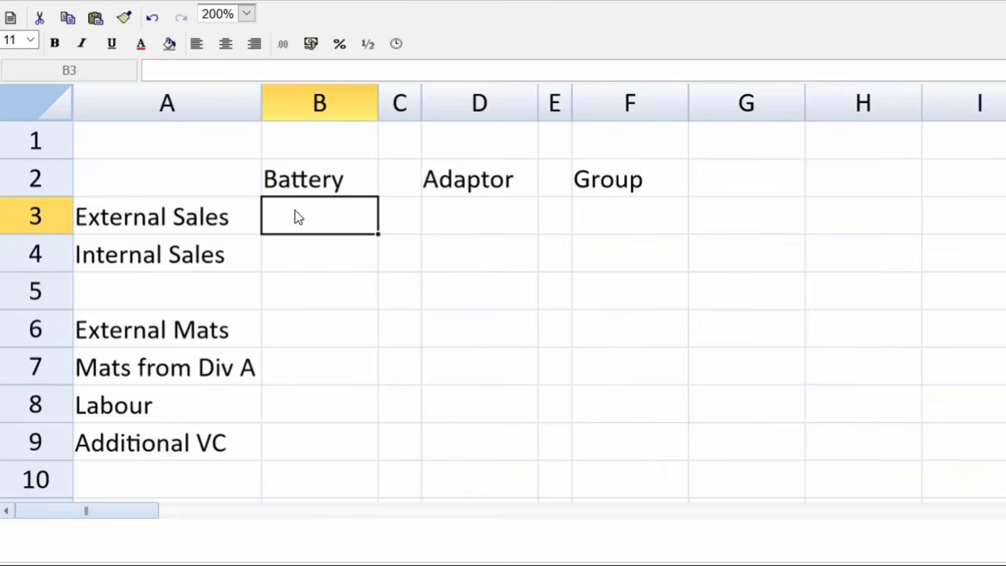
type("=")
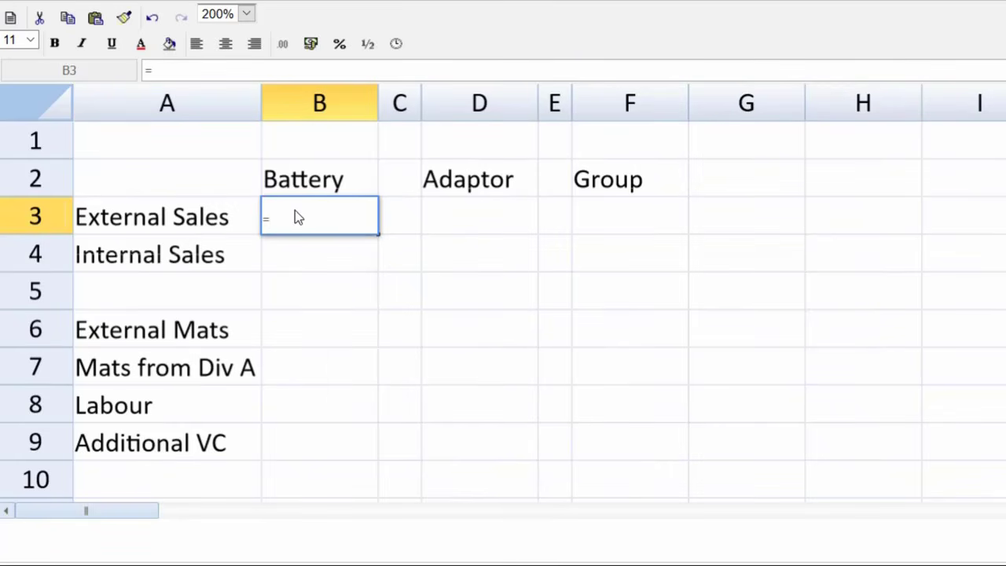
type("150*180")
key("Tab")
key("Tab")
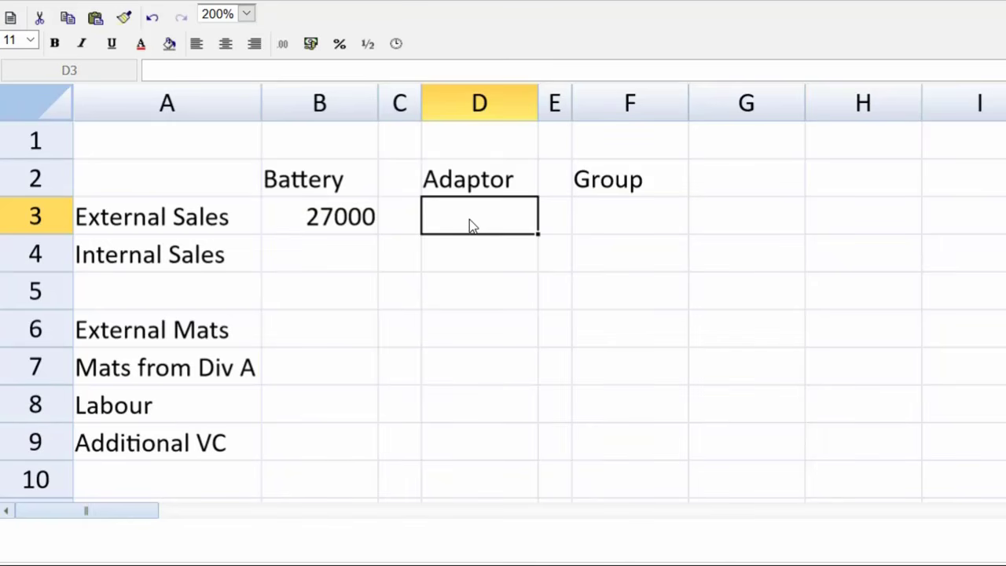
Calculate the Adaptor division's External Sales in D3 as =200*15 and its Internal Sales in D4 as =150*13
type("=200")
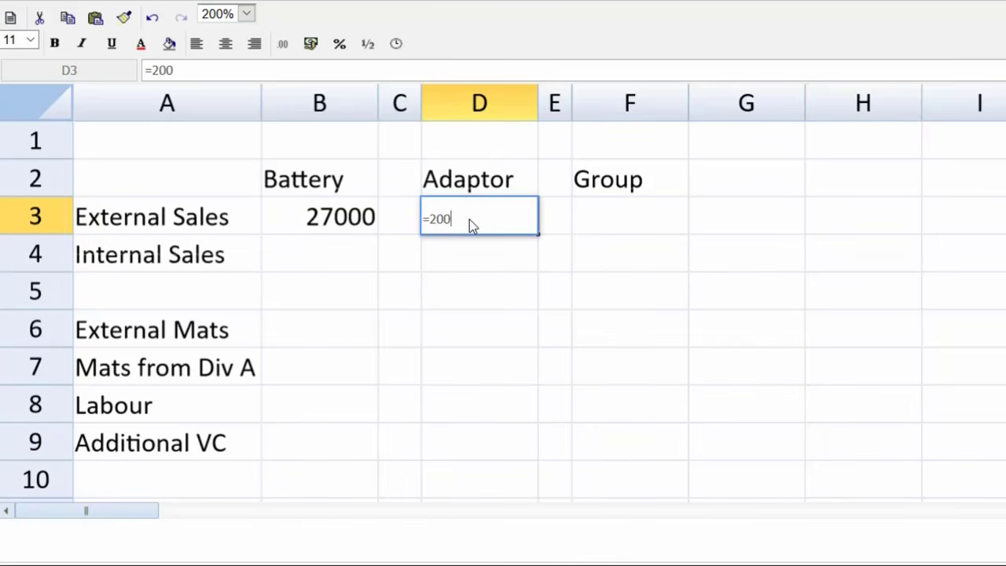
type("*15")
key("Return")
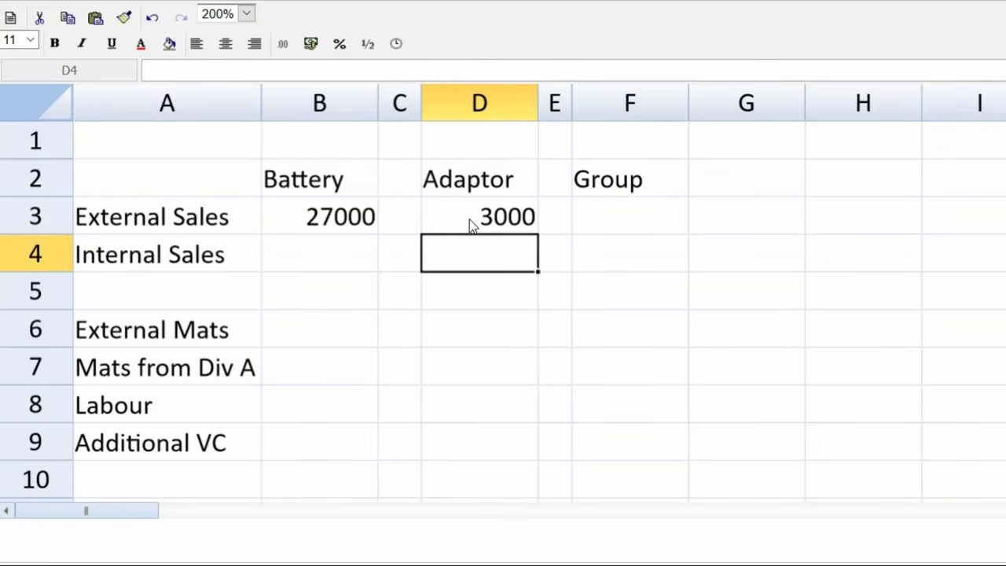
type("=150")
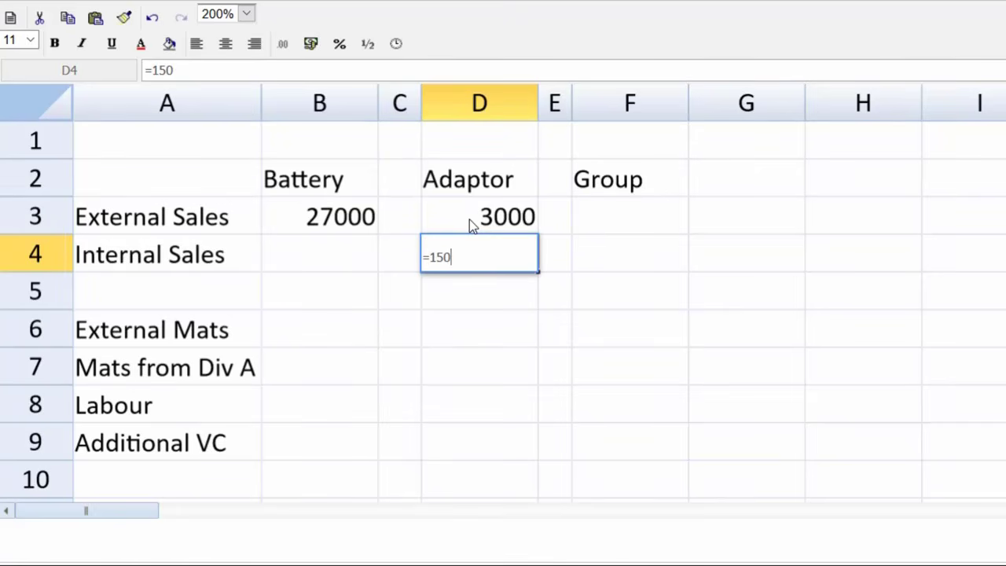
type("*13")
key("Return")
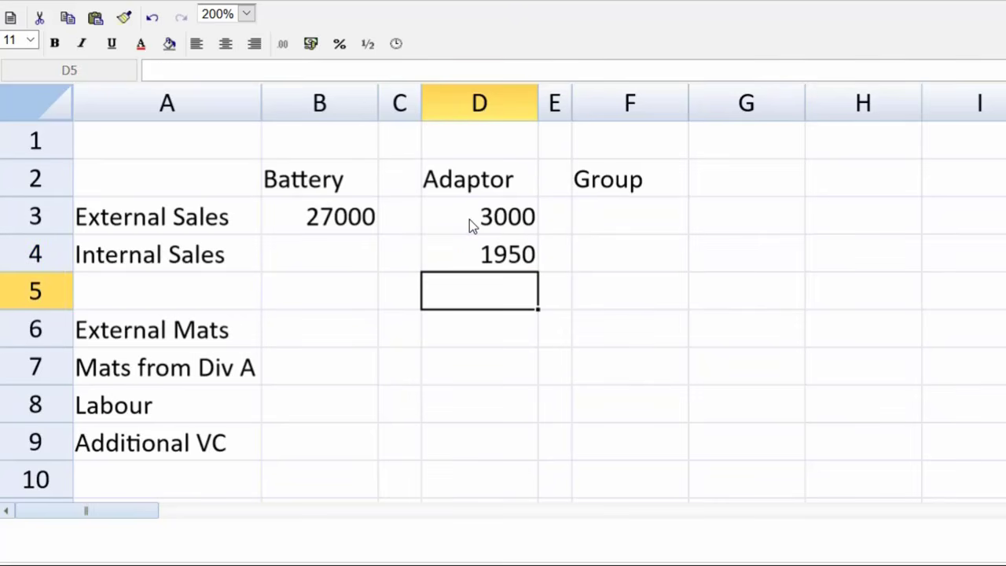
Calculate the Battery division's External Mats cost in B6 with the formula =45*-150
key("Left")
key("Left")
key("Down")
key("Down")
key("Down")
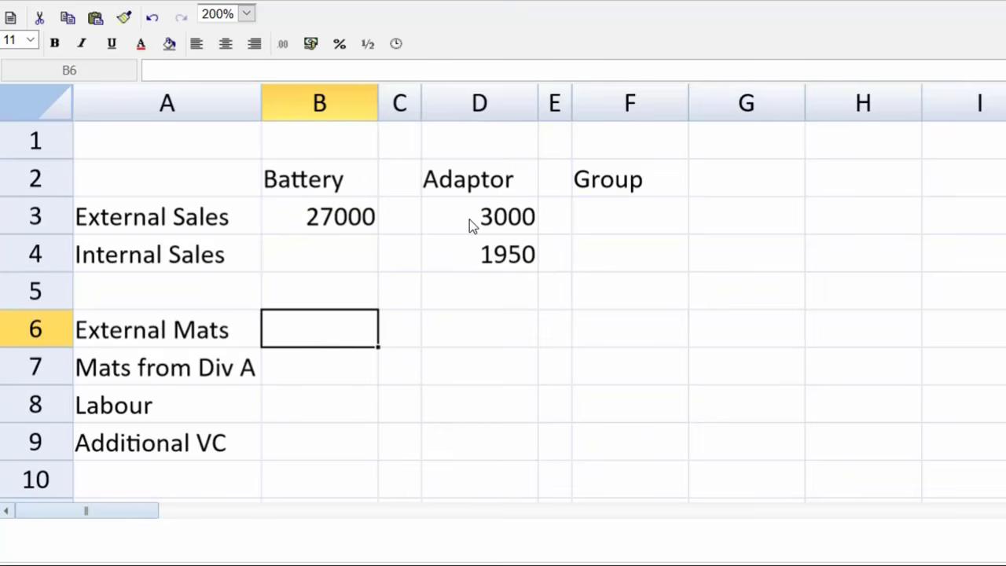
key("Down")
key("Down")
key("Down")
key("Down")
key("Up")
key("Up")
key("Up")
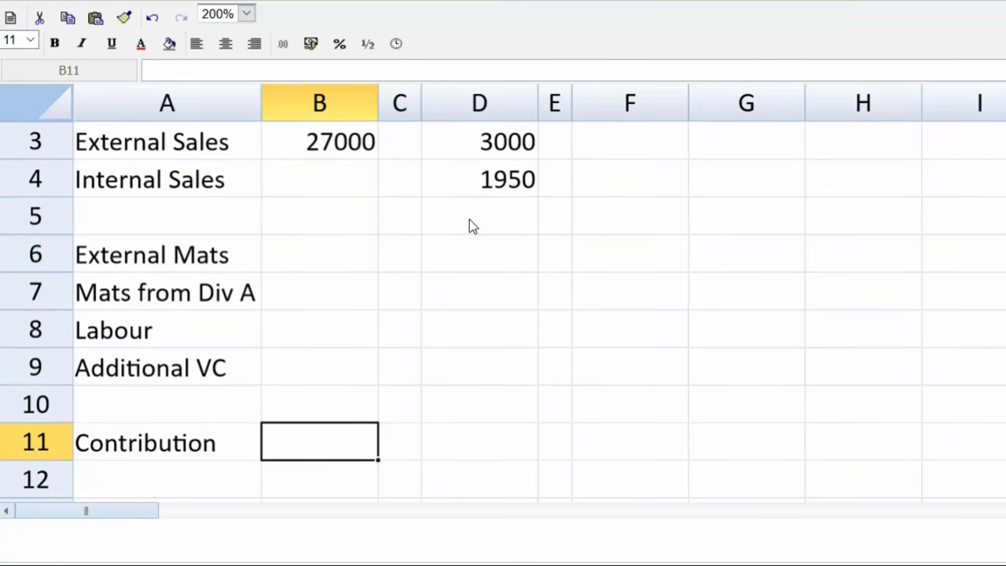
key("Up")
key("Up")
key("Up")
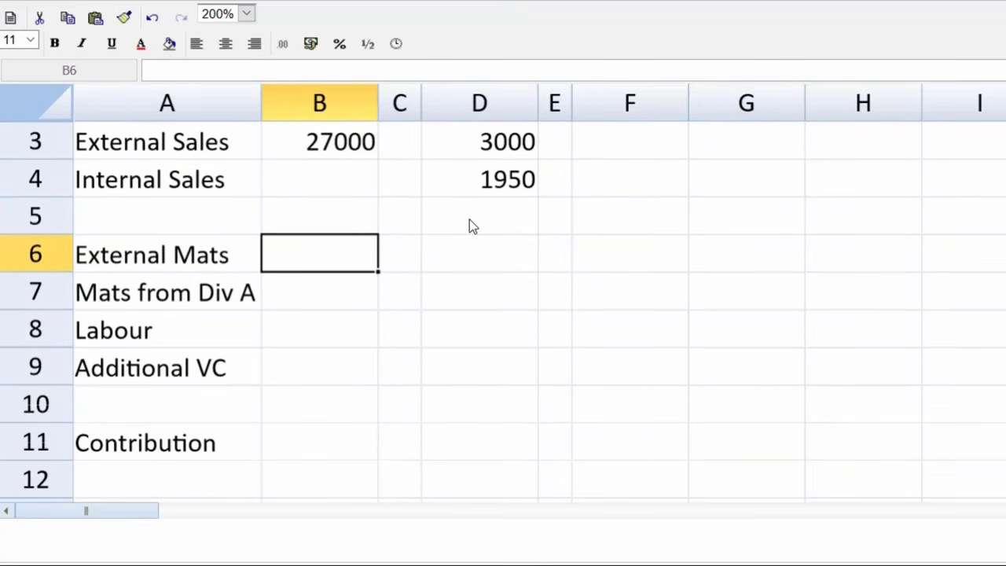
type("=")
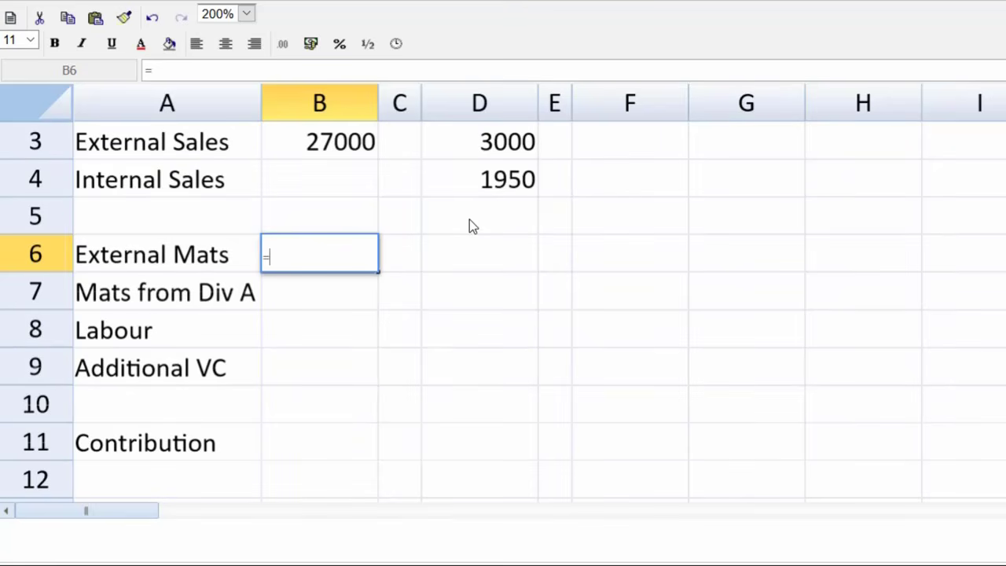
type("45*-150")
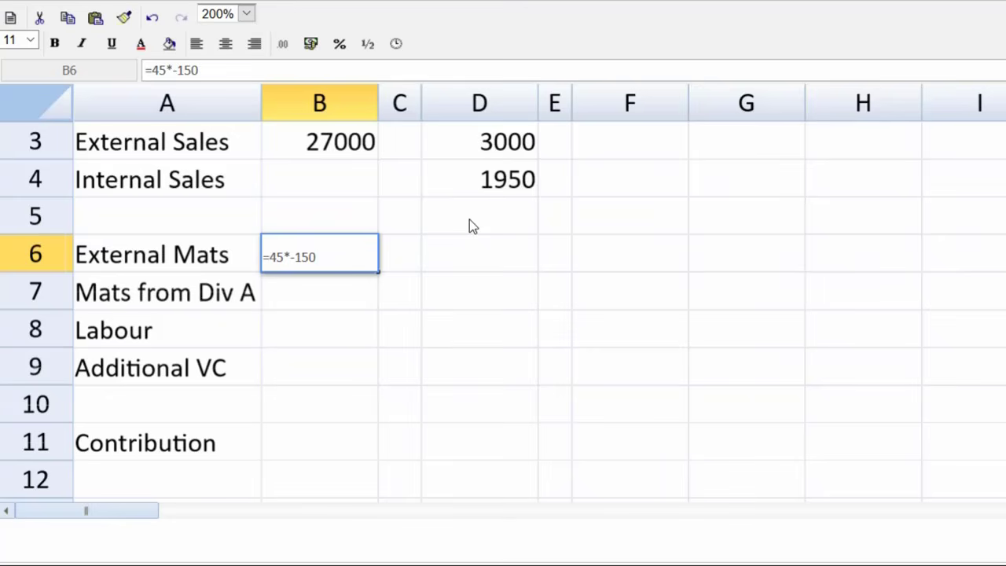
key("Return")
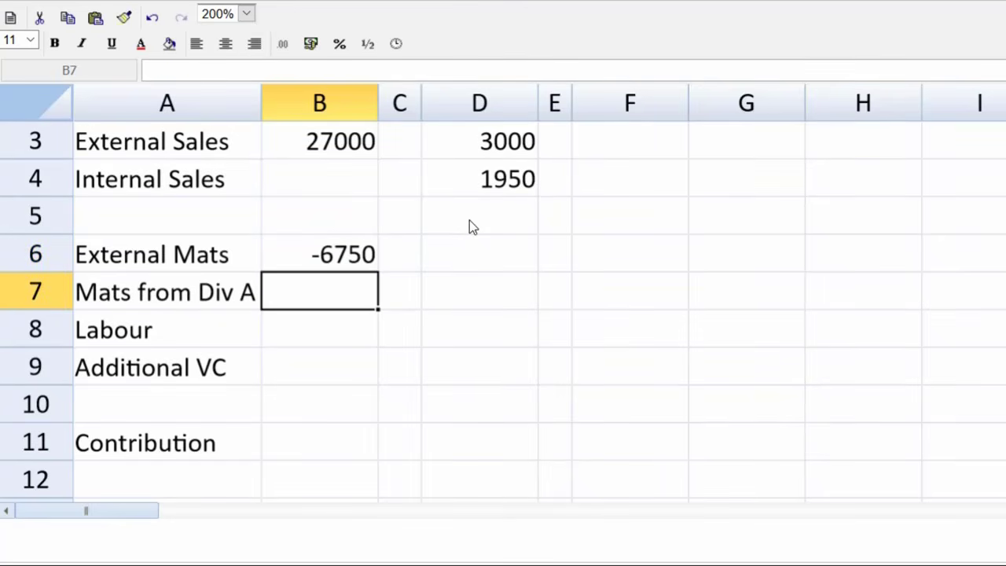
Enter the Battery division's Mats from Div A in B7 as =-D4 and its Labour in B8 as =150*-35
type("=-")
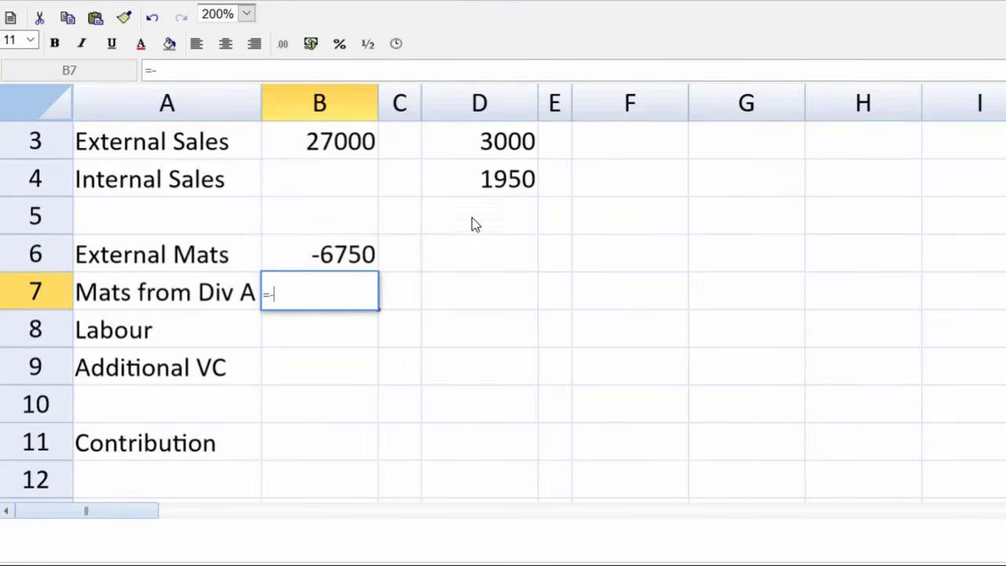
left_click(485, 179)
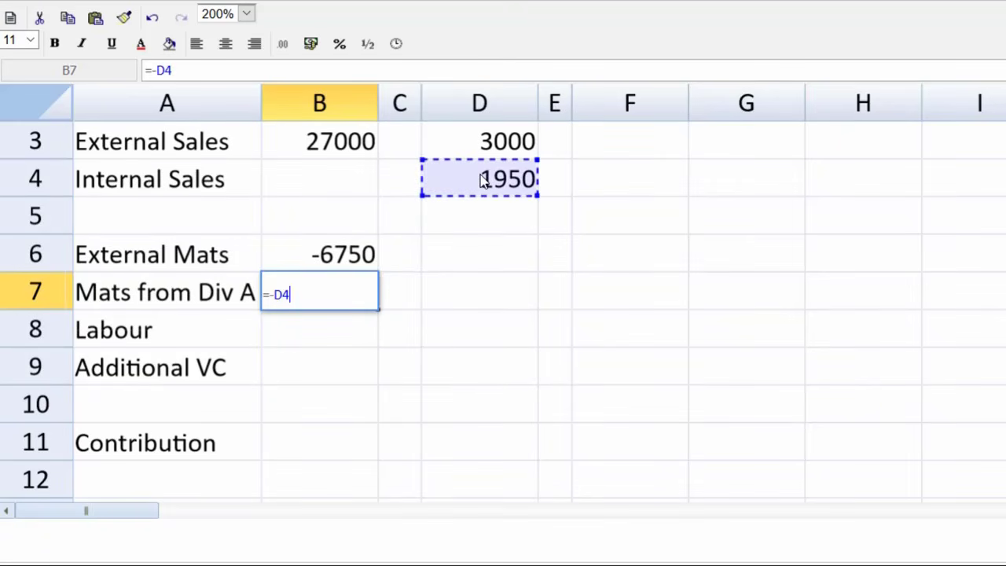
key("Return")
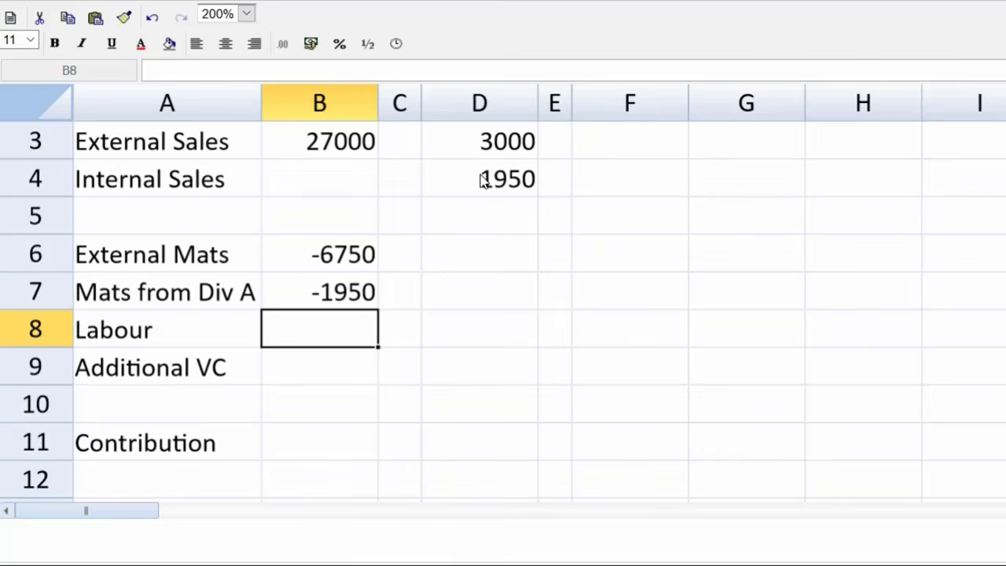
type("=")
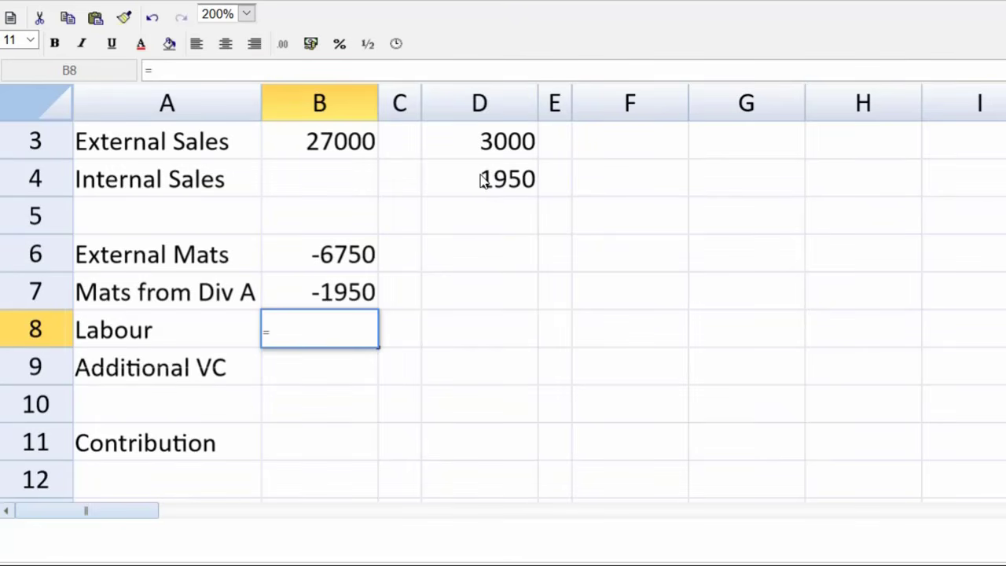
type("150*-35")
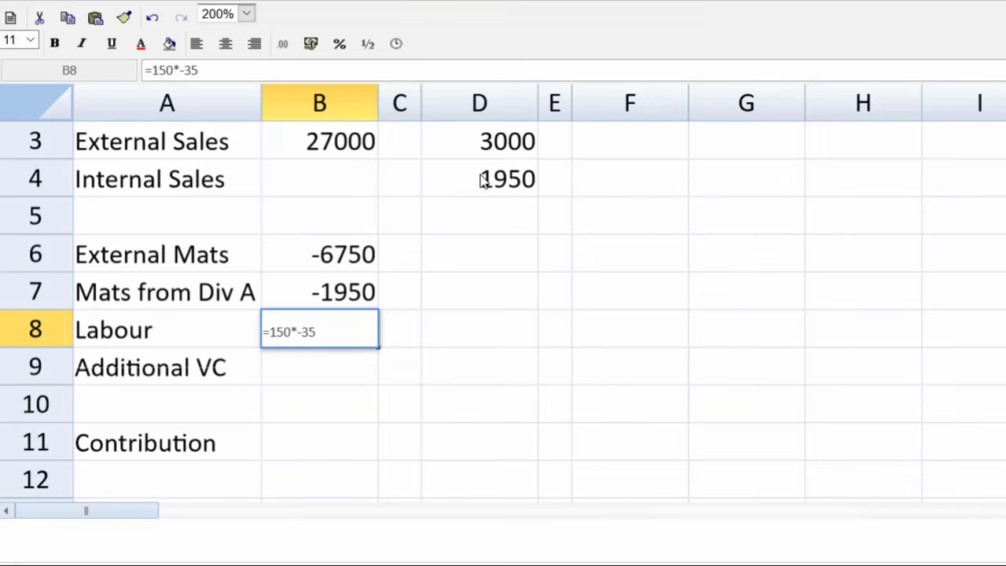
key("Return")
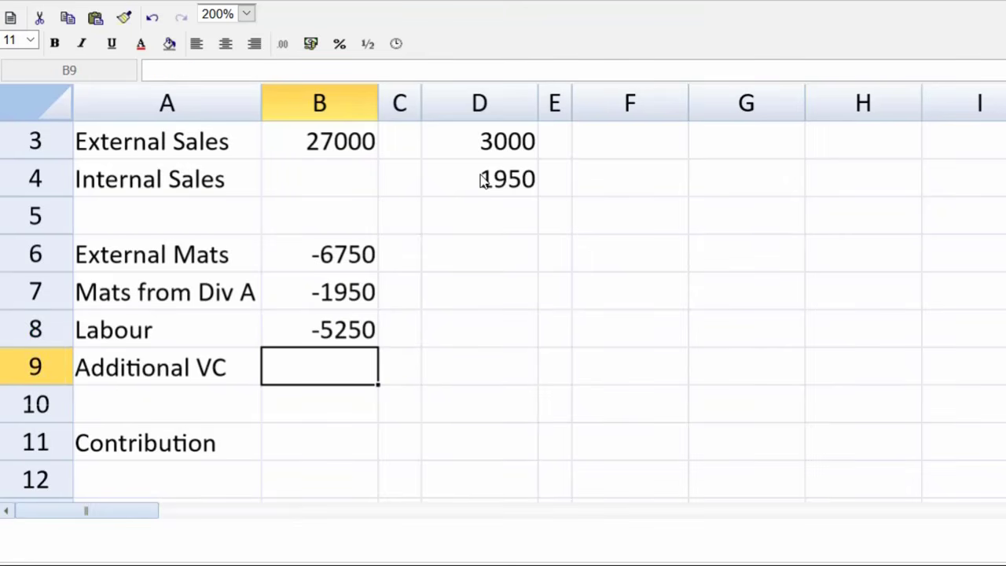
Calculate the Battery division's Contribution in B11 by summing B3:B10
key("Down")
key("Down")
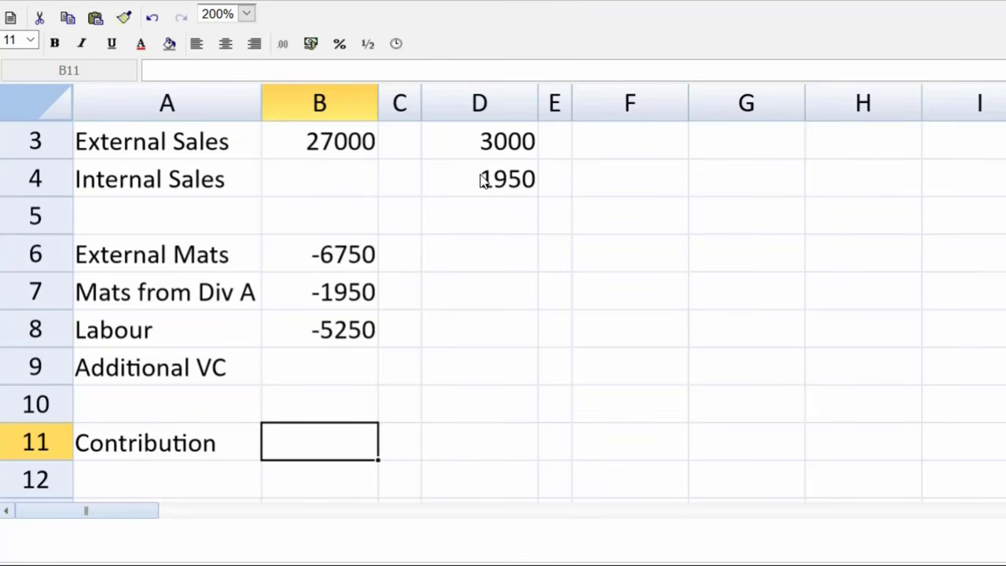
left_click(242, 217)
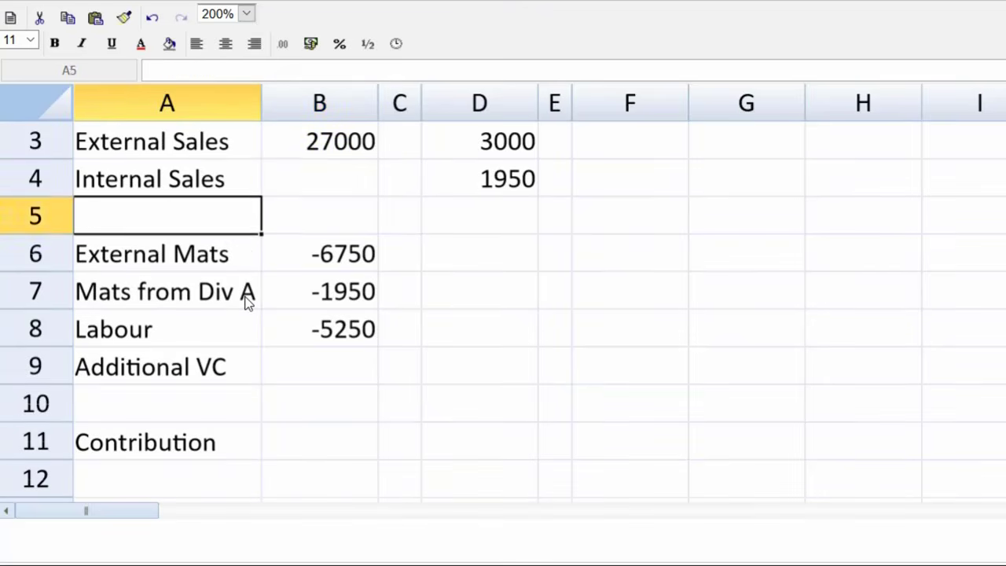
key("Down")
key("Down")
key("Down")
key("Down")
key("Down")
key("Down")
key("Right")
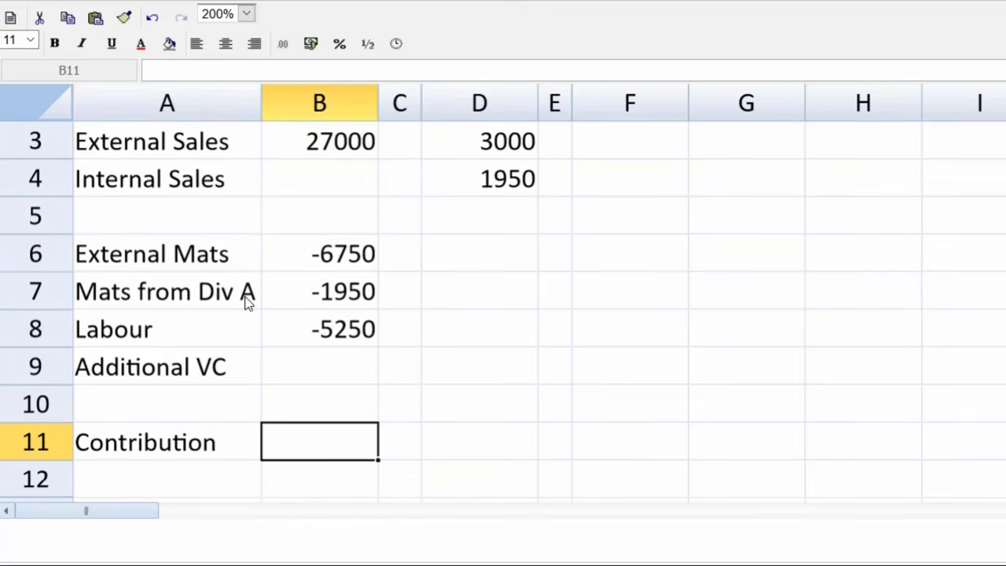
type("=sum(")
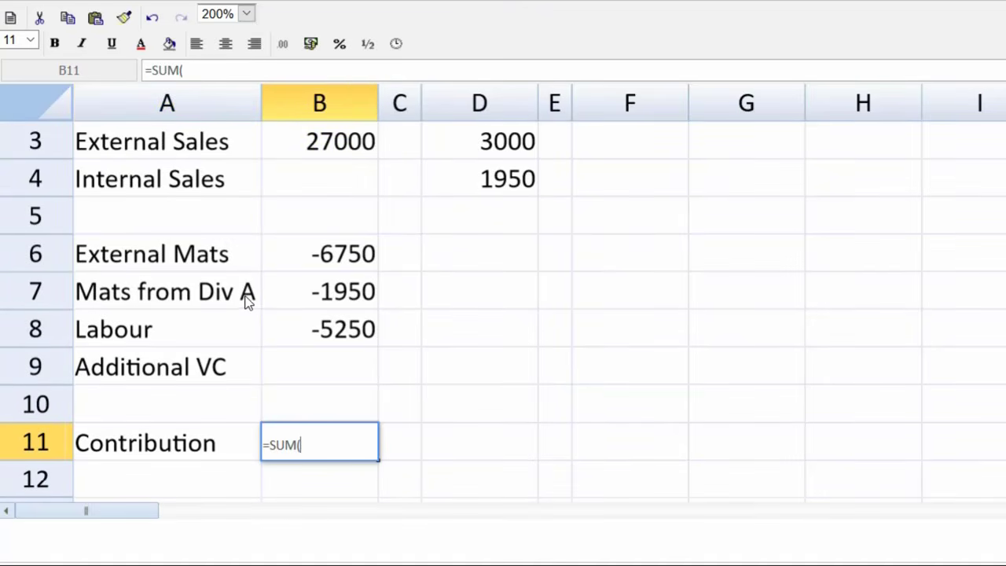
left_click(322, 145)
left_click_drag(327, 187, 328, 416)
key("Return")
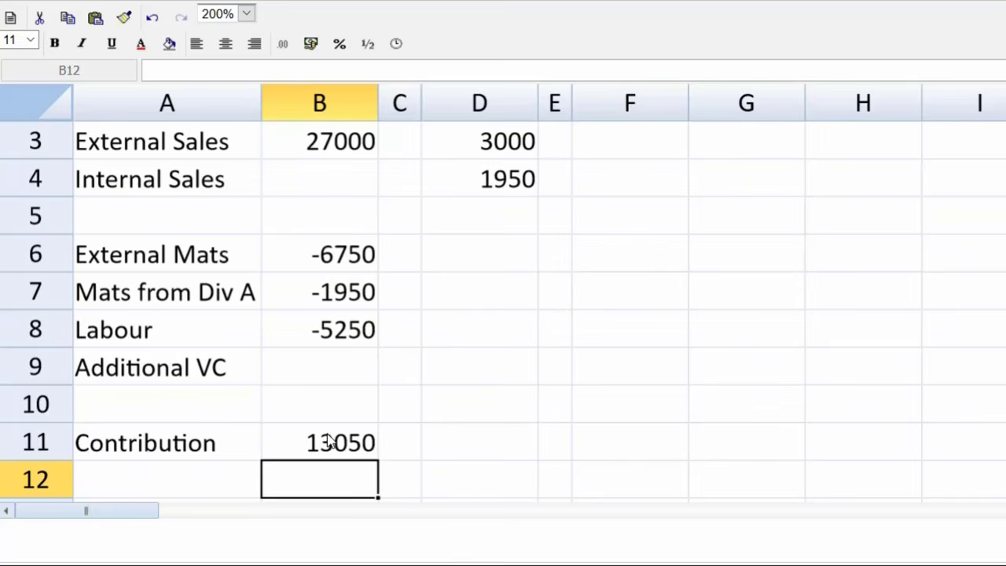
Enter the fixed costs in the FC row: -5460 for Battery in B13 and -2200 for Adaptor in D13
left_click(331, 442)
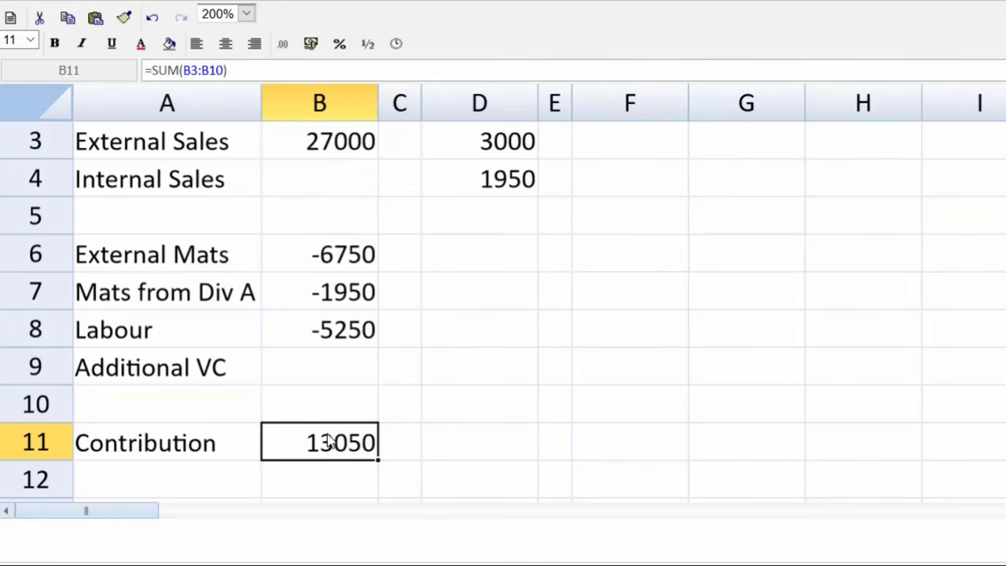
key("Down")
key("Down")
key("Down")
key("Down")
key("Down")
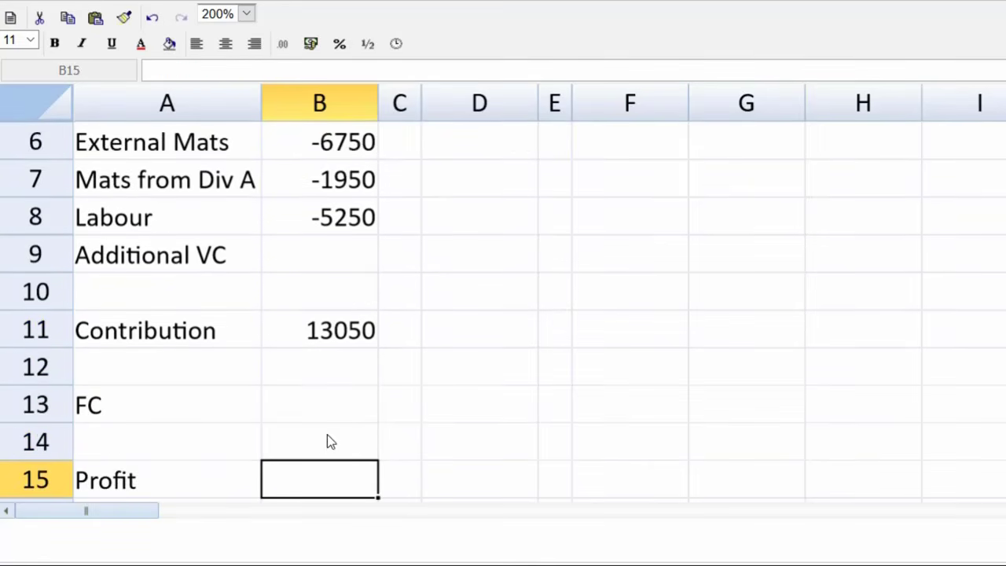
key("Up")
key("Up")
key("Up")
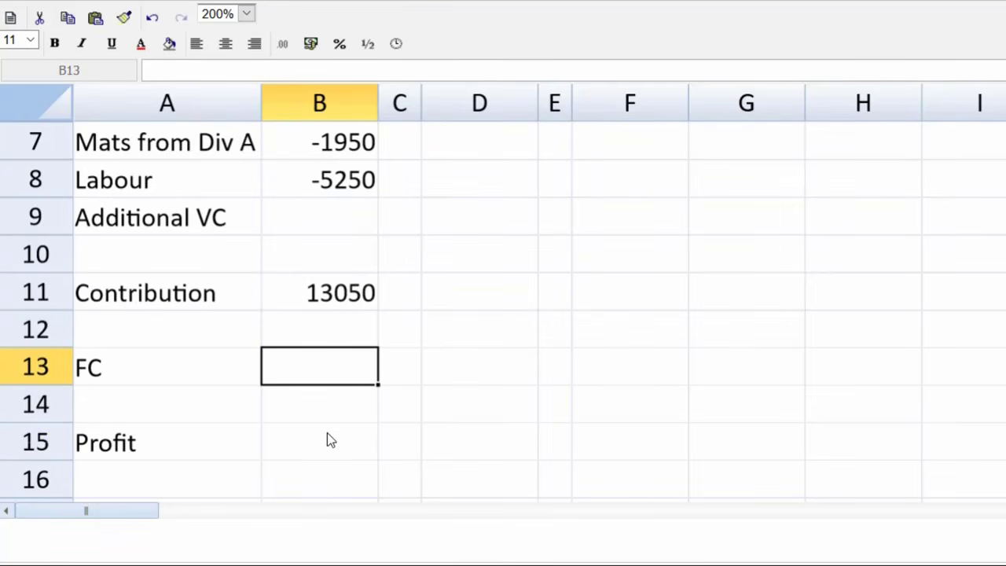
type("-")
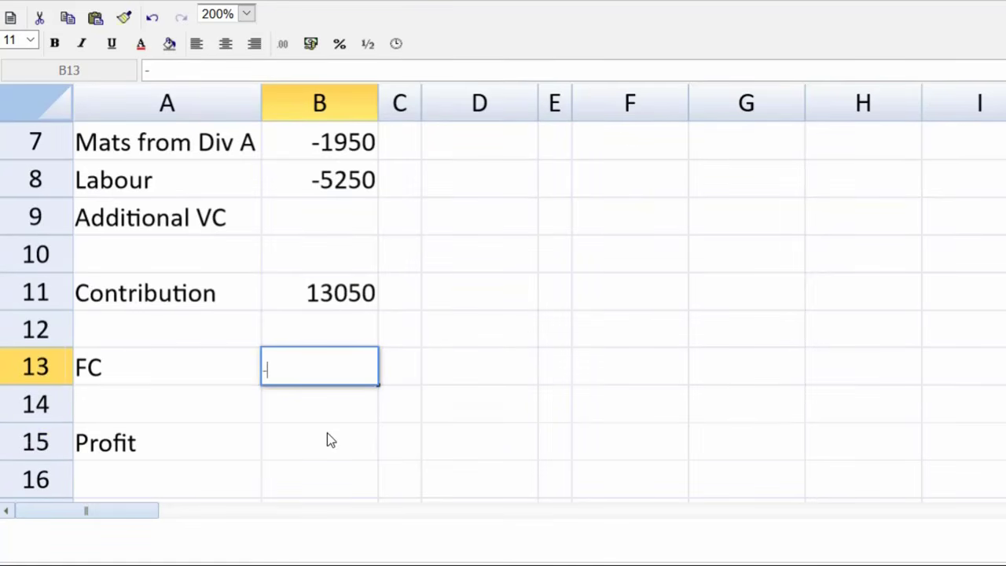
type("5460")
key("Tab")
key("Tab")
type("-")
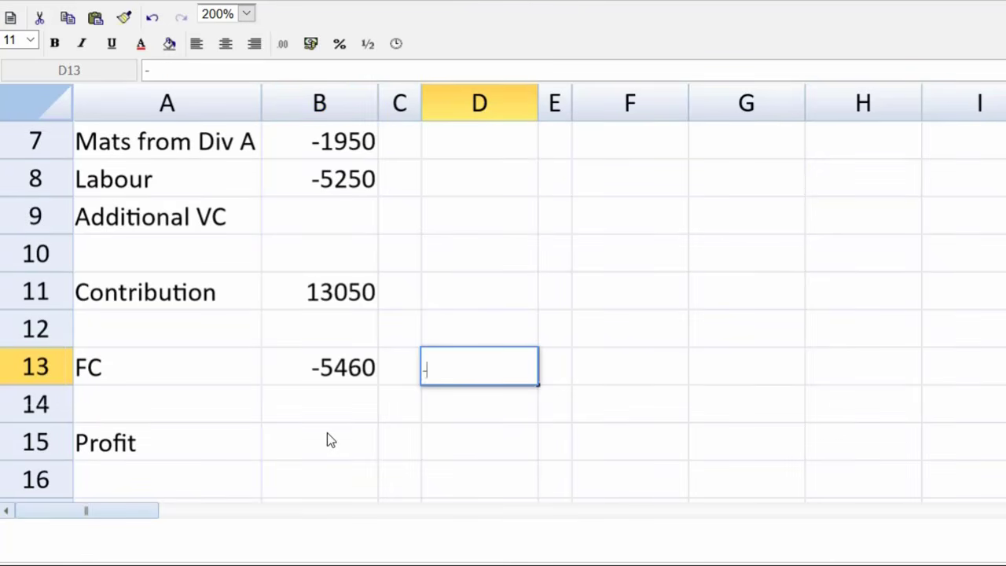
type("2200")
key("Return")
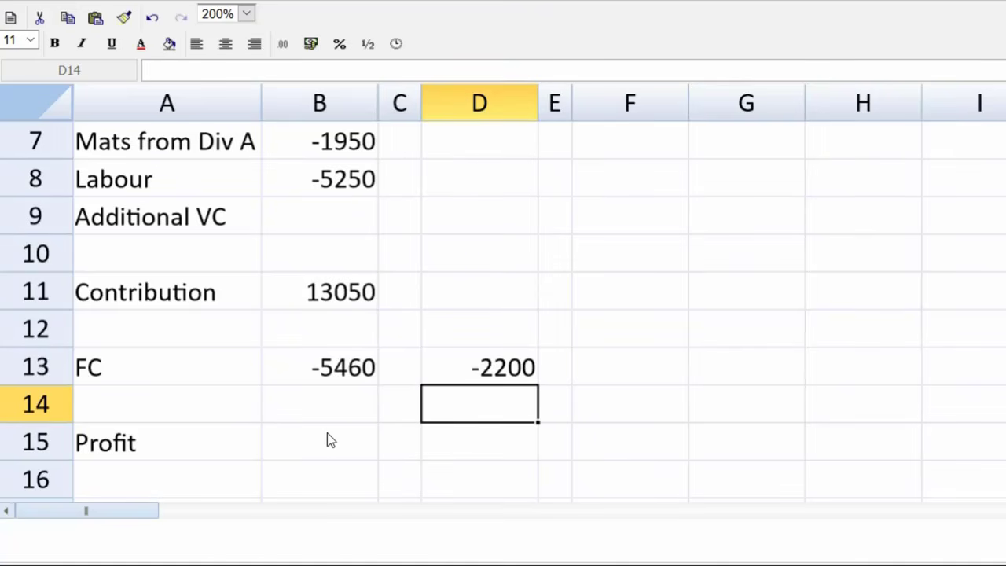
Calculate the Battery division's Profit in B15 with the formula =SUM(B11:B14)
key("Left")
key("Left")
key("Down")
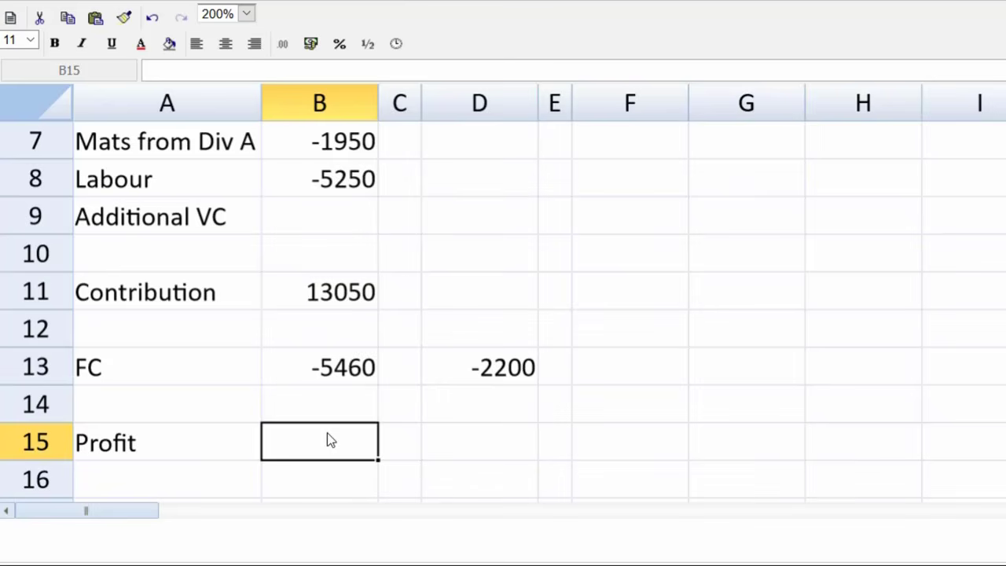
type("=sum(")
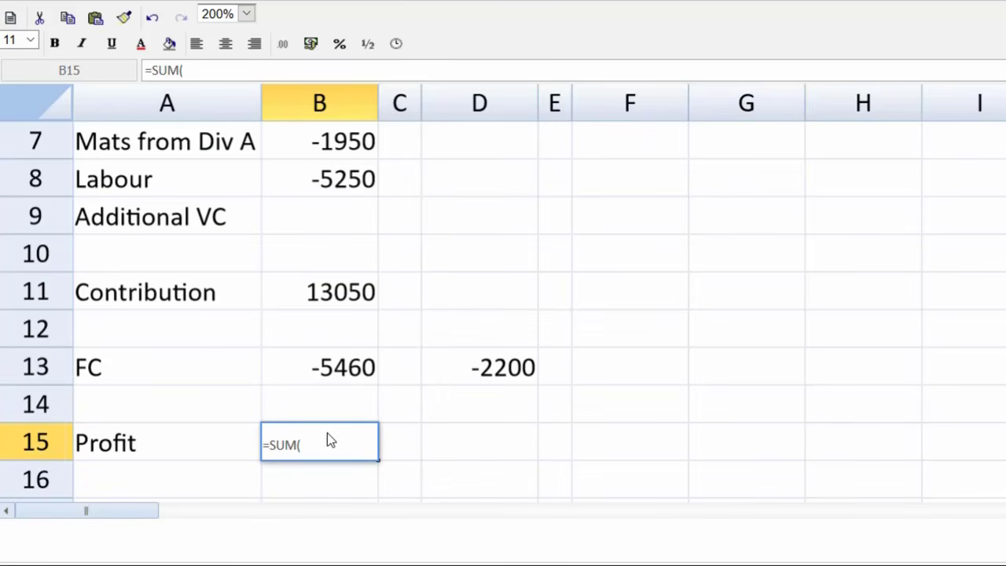
left_click(341, 295)
left_click_drag(336, 347, 332, 408)
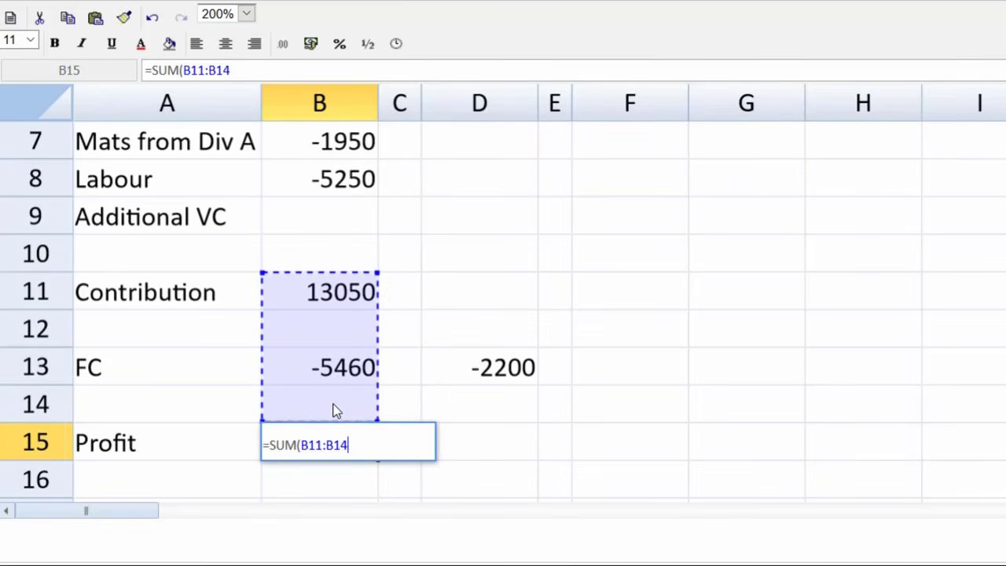
type(")")
key("Return")
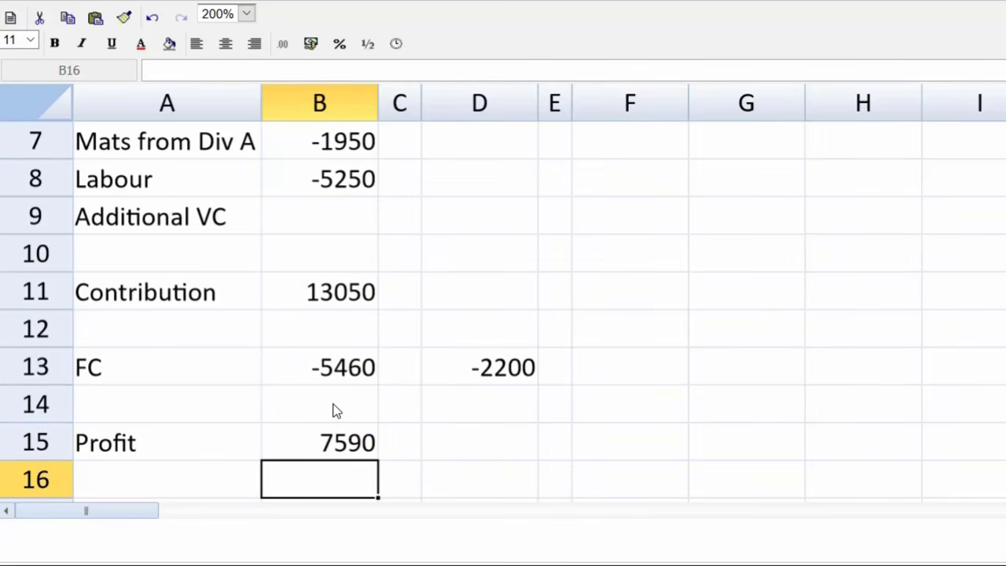
Enter the Adaptor division's External Mats in D6 with the formula =350*-3
key("Up")
key("Up")
key("Up")
key("Up")
key("Up")
key("Up")
key("Up")
key("Up")
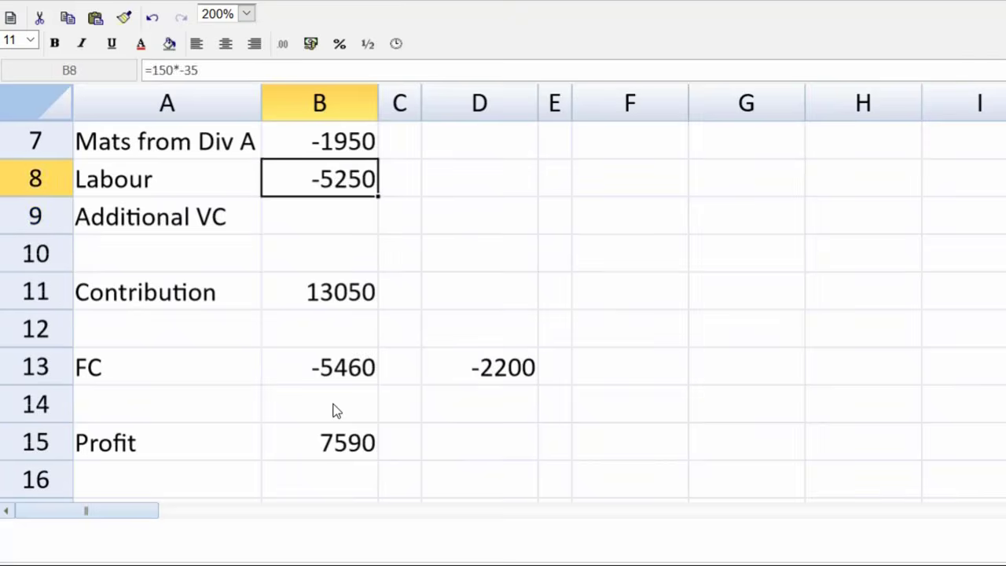
key("Up")
key("Up")
key("Up")
key("Up")
key("Up")
key("Up")
key("Right")
key("Right")
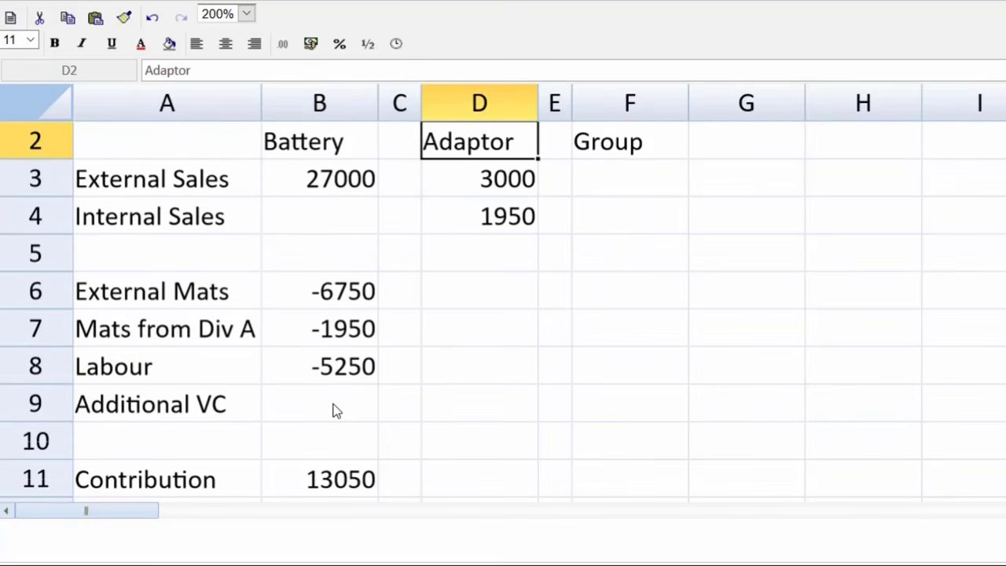
key("Down")
key("Down")
key("Down")
key("Down")
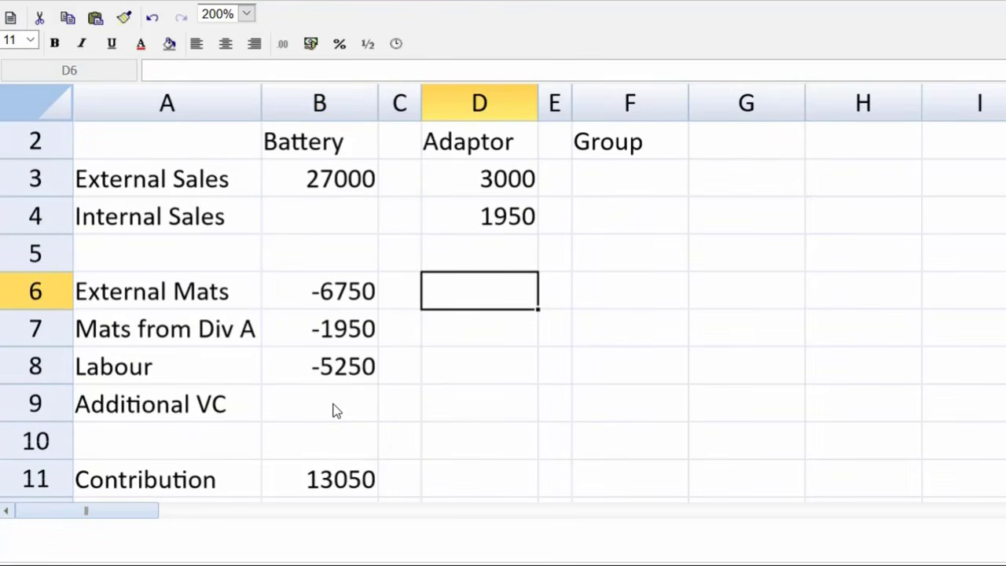
type("=3")
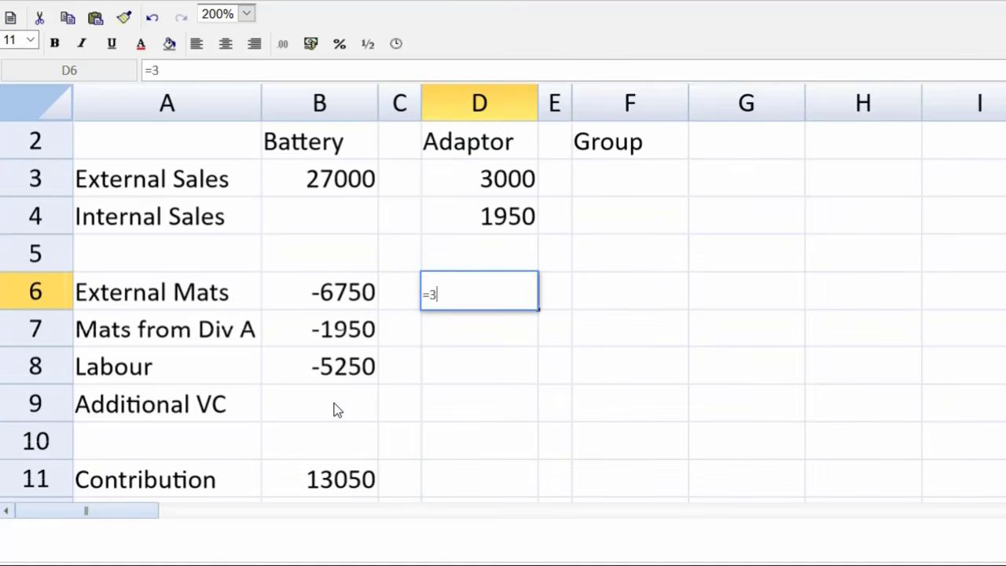
type("50*-3")
key("Return")
Enter the Adaptor division's Labour in D8 as =350*-4 and its Additional VC in D9 as =200*-1
key("Down")
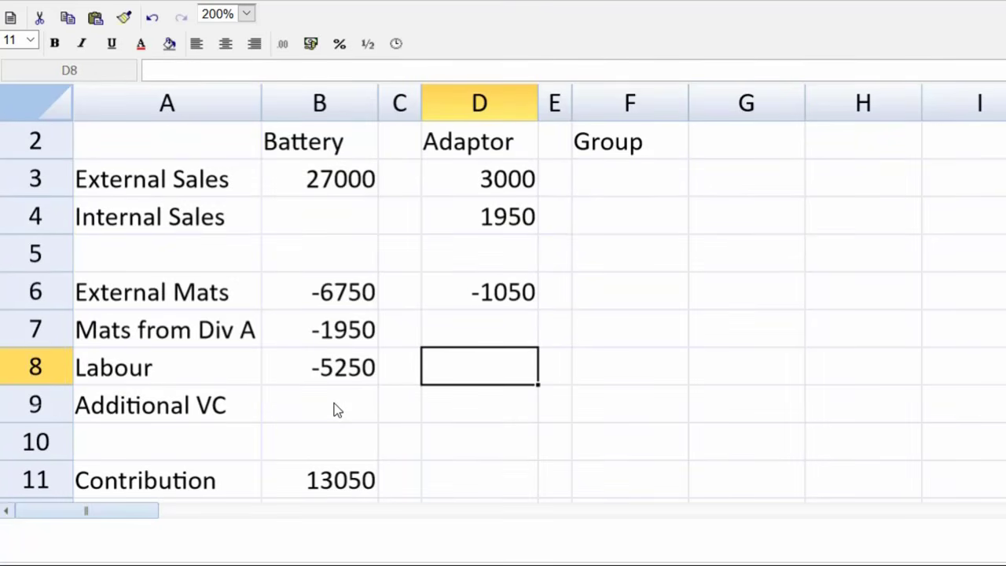
type("=")
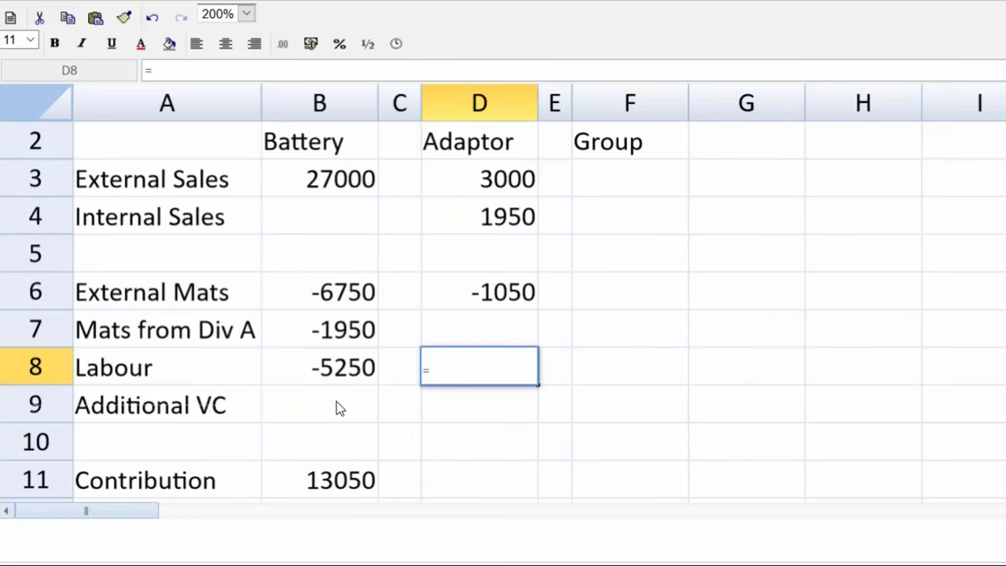
type("350*-4")
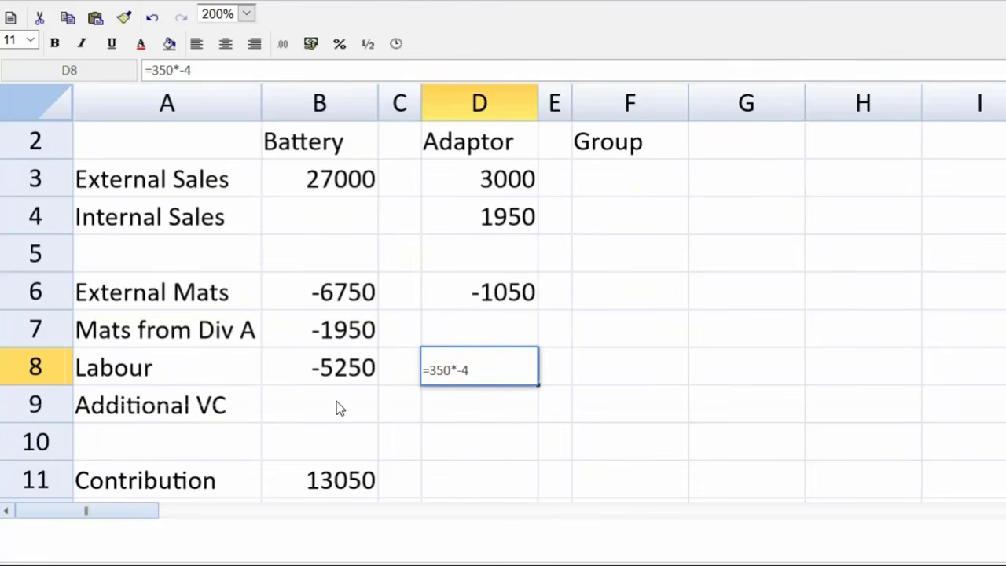
key("Return")
type("=")
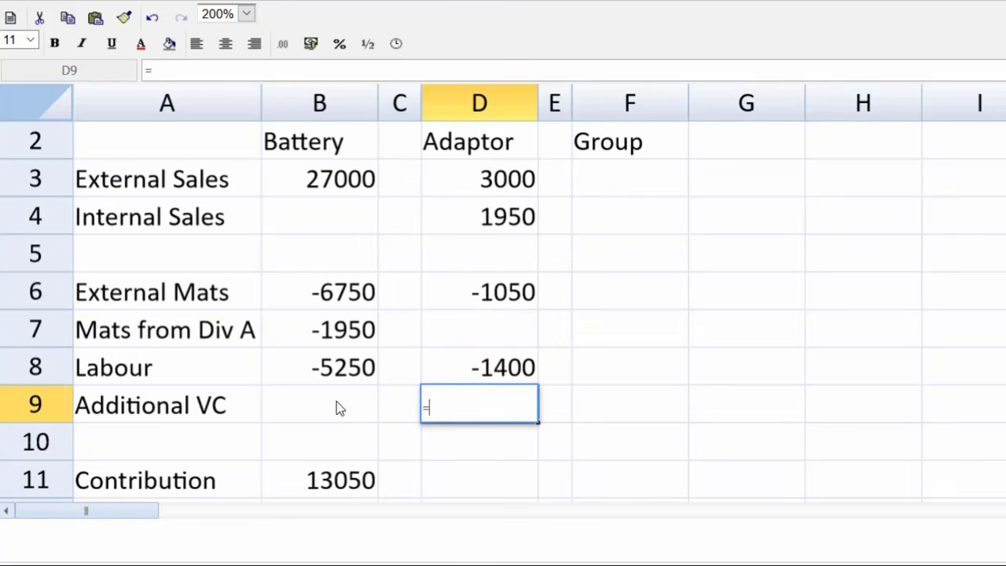
type("200*-1")
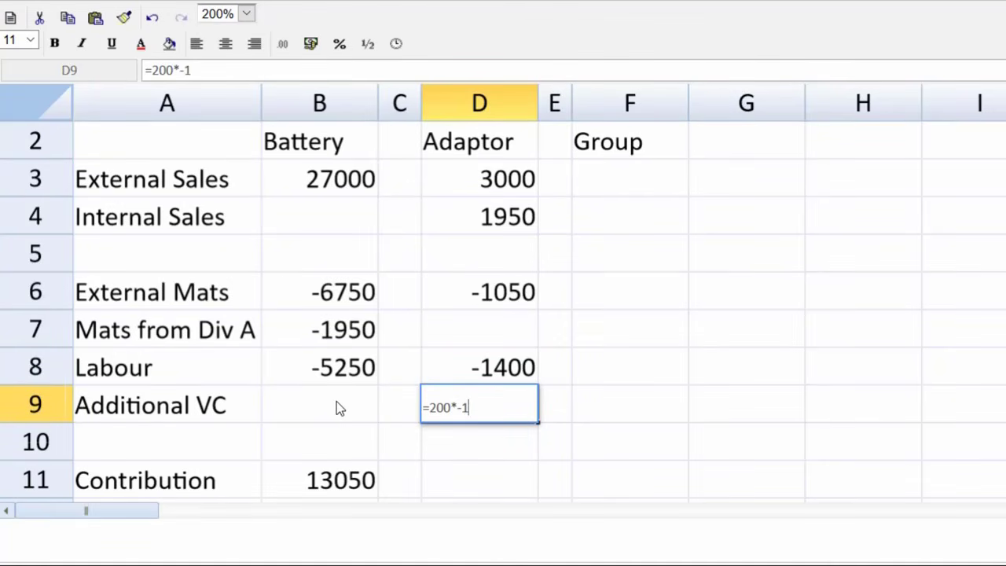
key("Return")
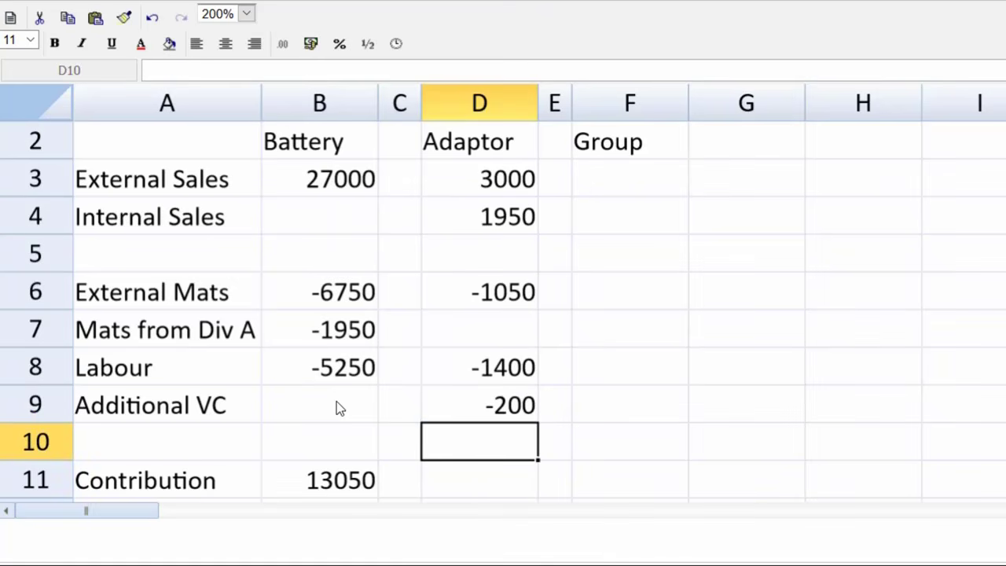
Copy the Battery division's Contribution formula from B11 to the Adaptor division's cell D11
key("Down")
key("Down")
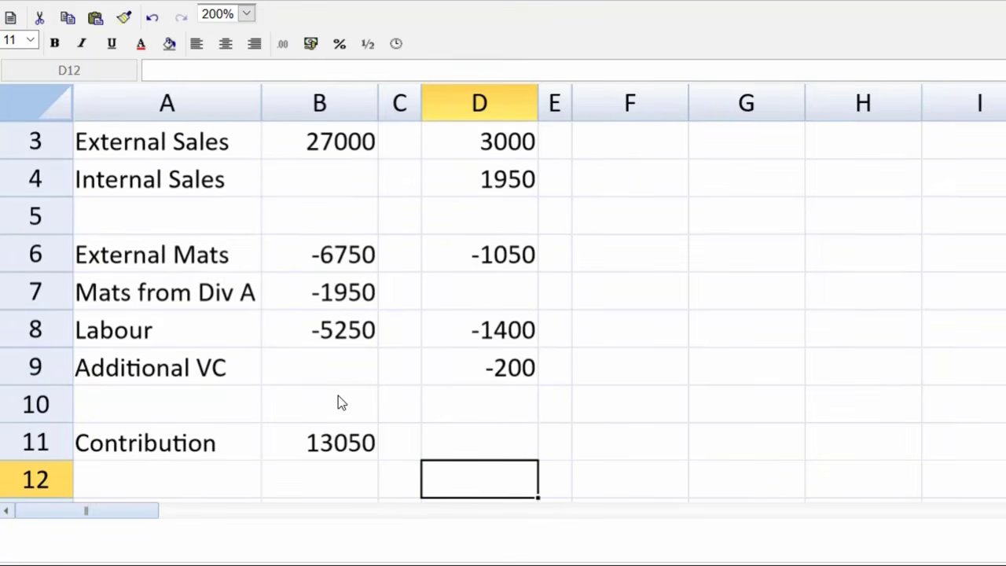
key("Down")
key("Down")
key("Down")
key("Down")
key("Down")
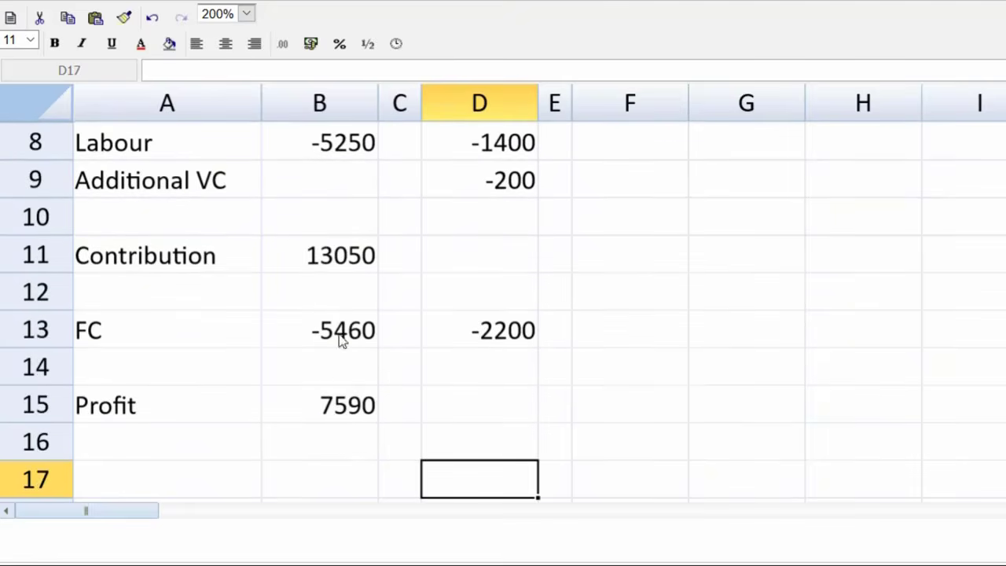
left_click(340, 265)
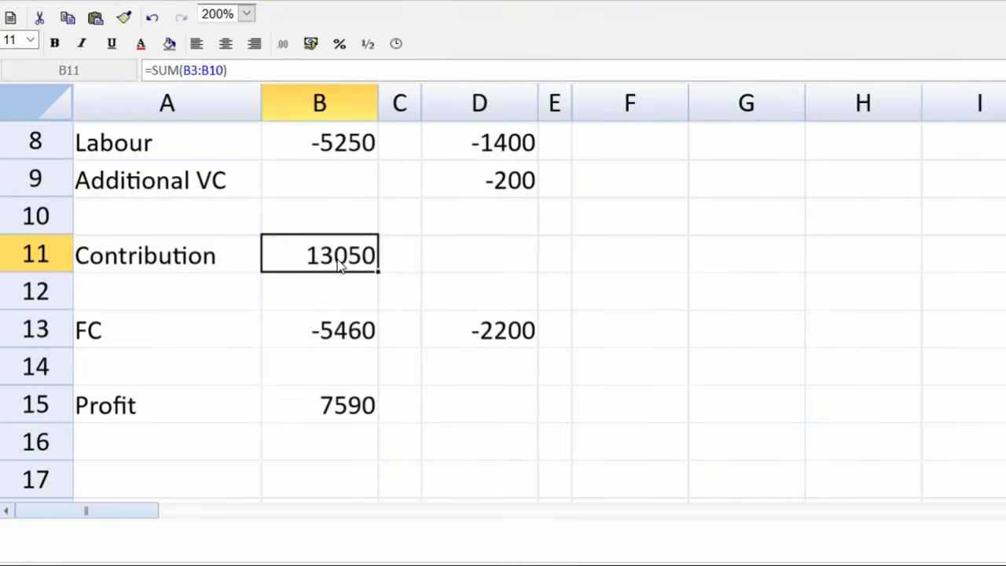
key("ctrl+c")
key("Right")
key("Right")
key("ctrl+v")
Copy the Battery division's Profit formula from B15 to the Adaptor division's cell D15
key("Down")
key("Down")
key("Down")
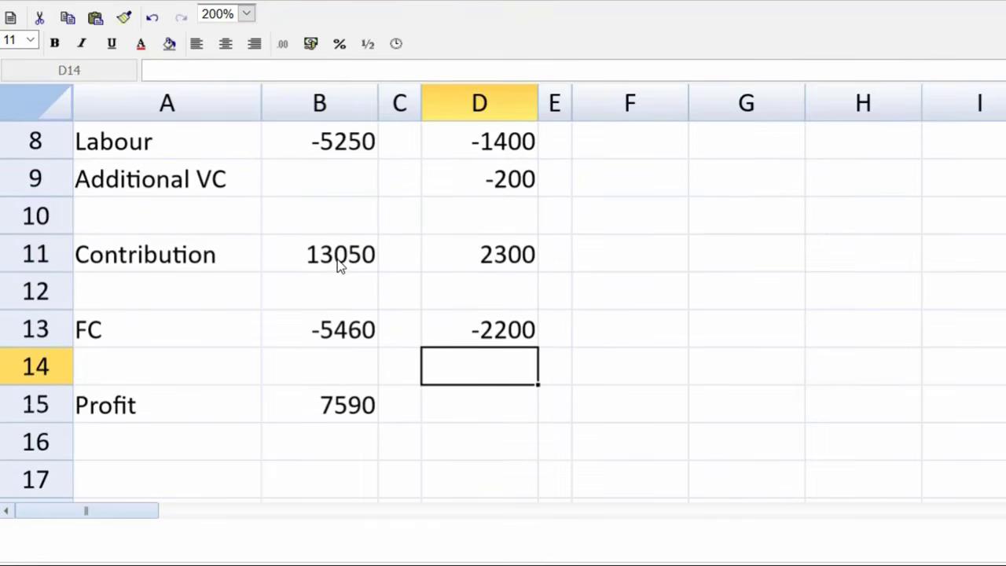
key("Left")
key("Left")
key("Down")
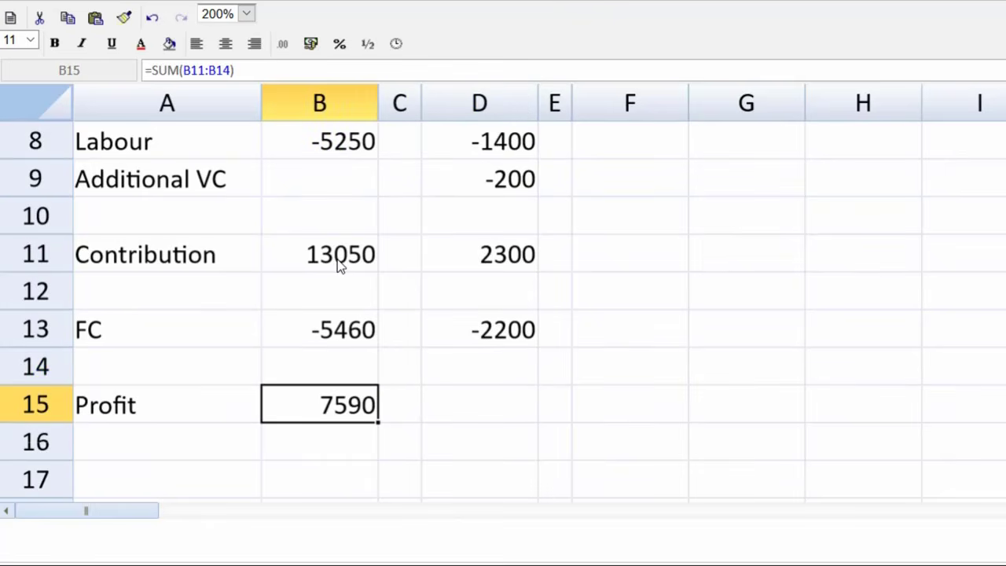
key("ctrl+c")
key("Right")
key("Right")
key("ctrl+v")
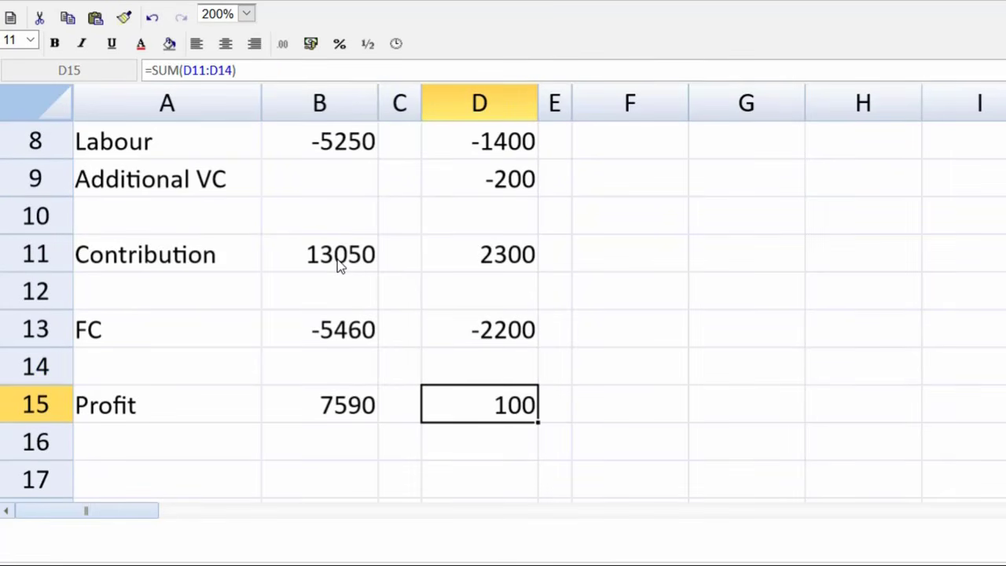
Calculate the Group's External Sales in F3 with the formula =SUM(B3:D3)
key("Up")
key("Up")
key("Up")
key("Up")
key("Up")
key("Up")
key("Up")
key("Up")
key("Up")
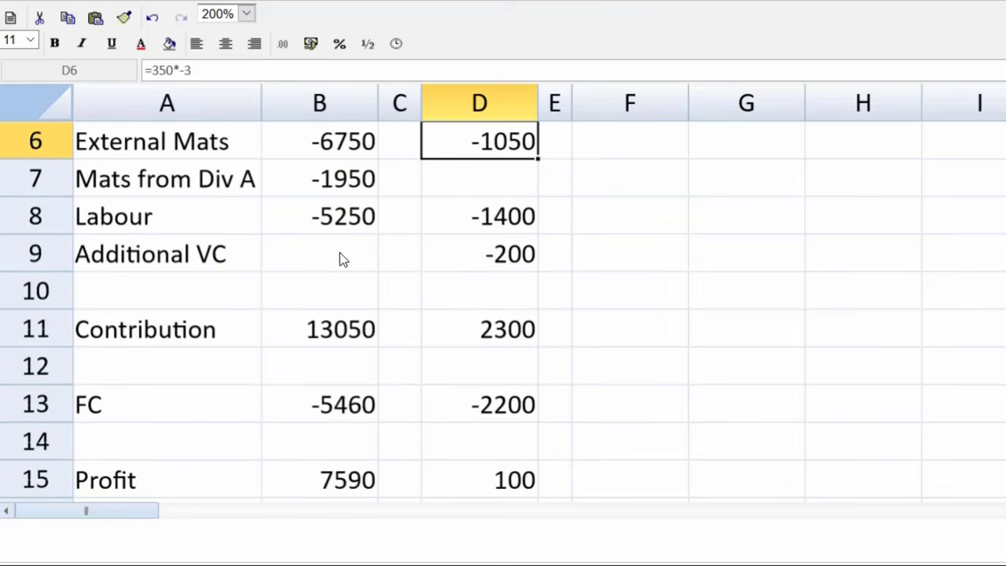
key("Up")
key("Up")
key("Up")
key("Up")
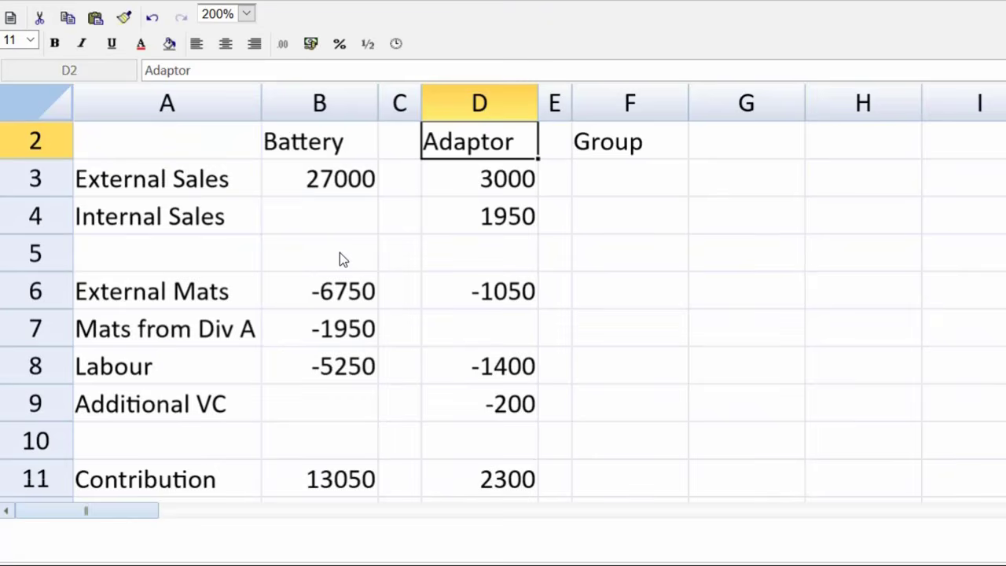
key("Up")
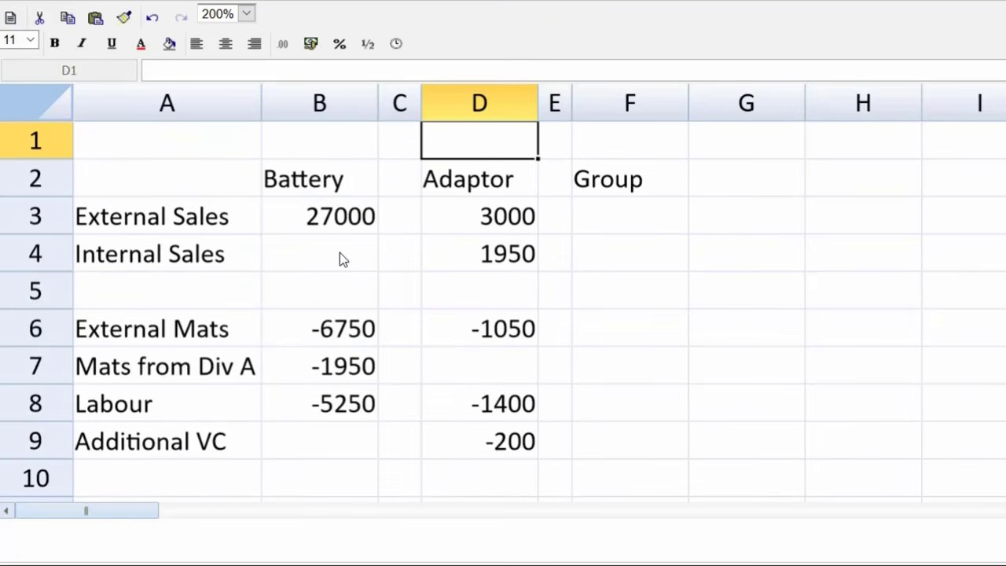
left_click(630, 210)
type("=")
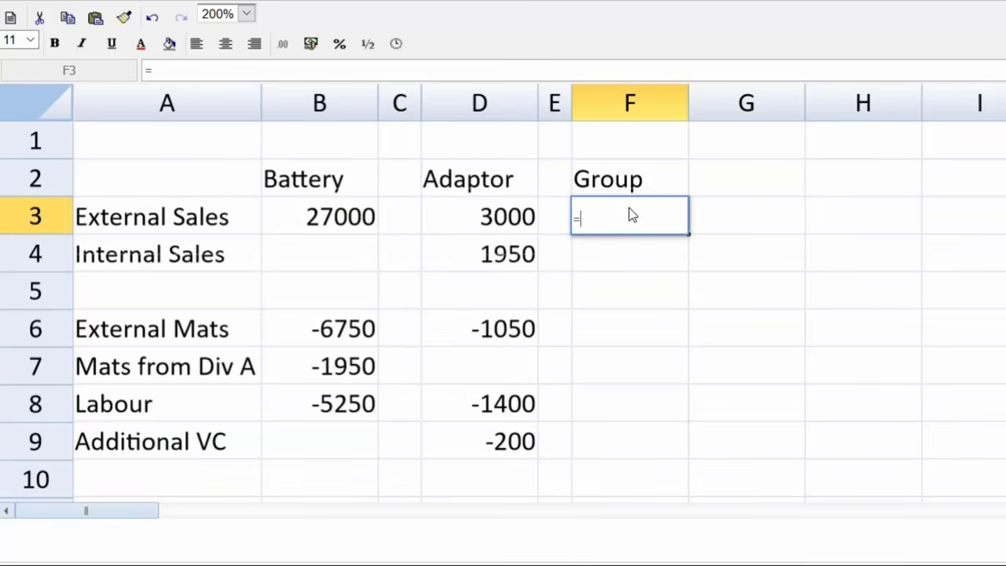
type("sum(")
left_click_drag(339, 214, 448, 209)
type(")")
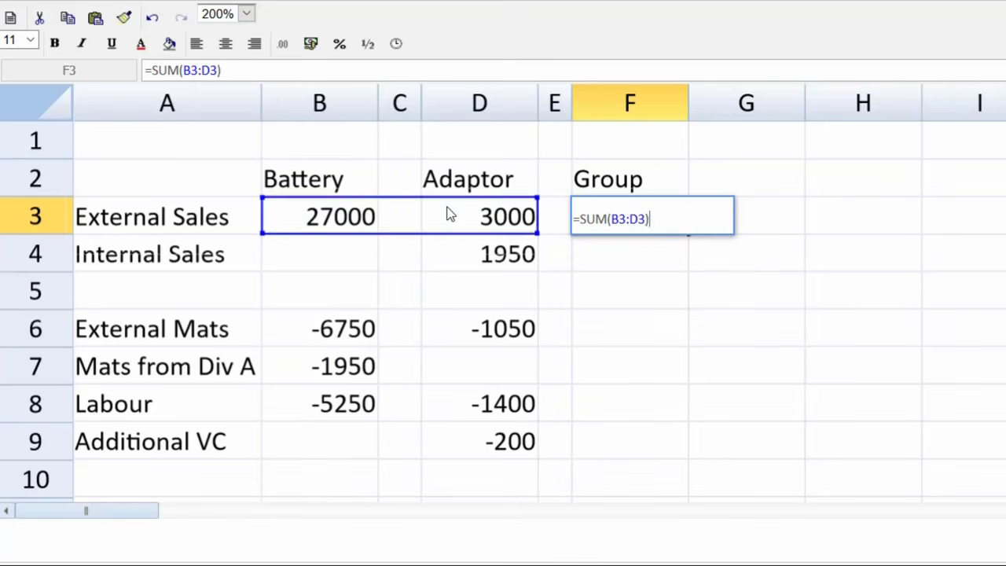
key("Return")
Copy the Group sum formula from F3 to the External Mats row in F6
left_click(602, 214)
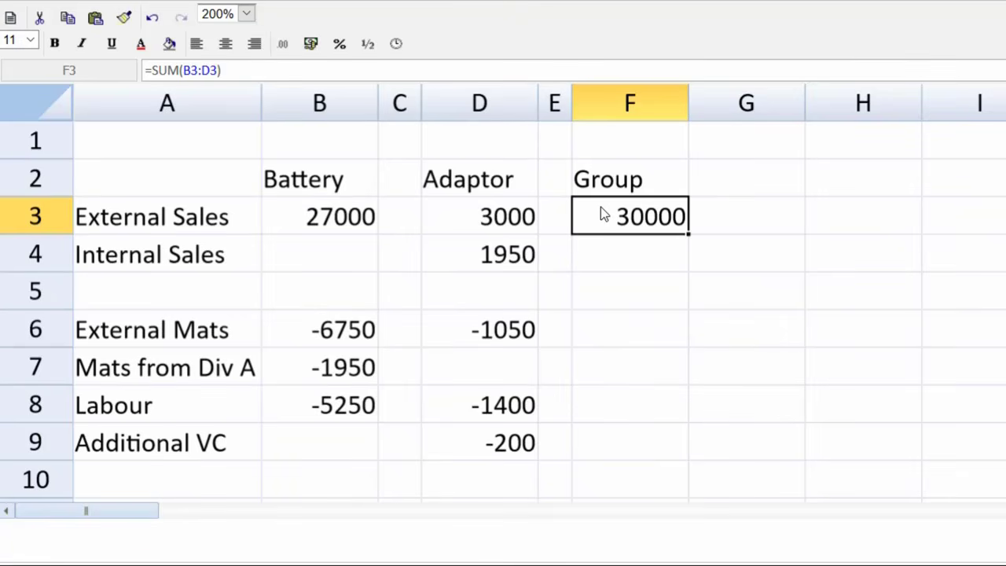
key("Down")
key("Down")
key("Down")
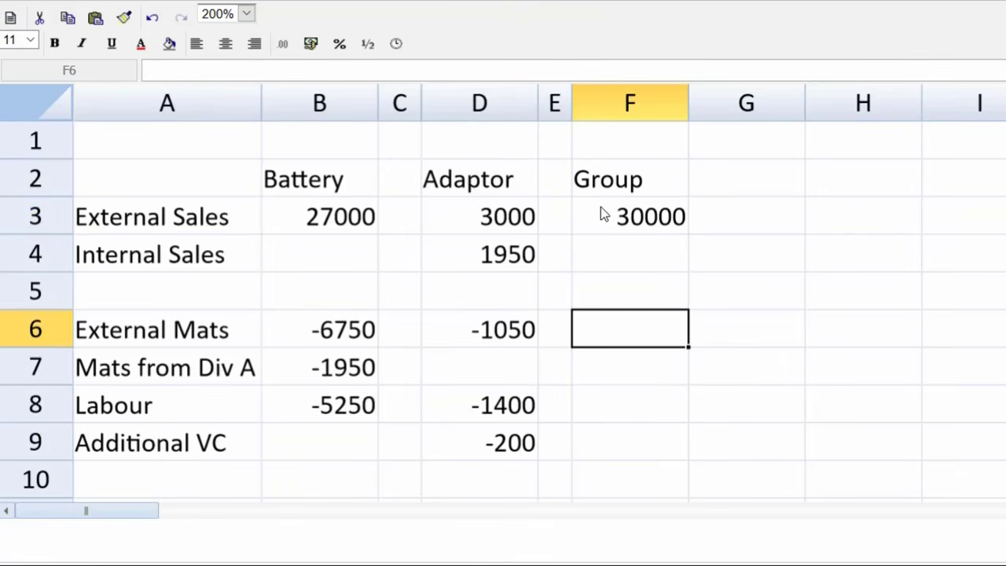
key("ctrl+v")
Copy the Group sum formula into the Labour and Additional VC rows in F8 and F9
key("Up")
key("Up")
key("Down")
key("Down")
key("Down")
key("Down")
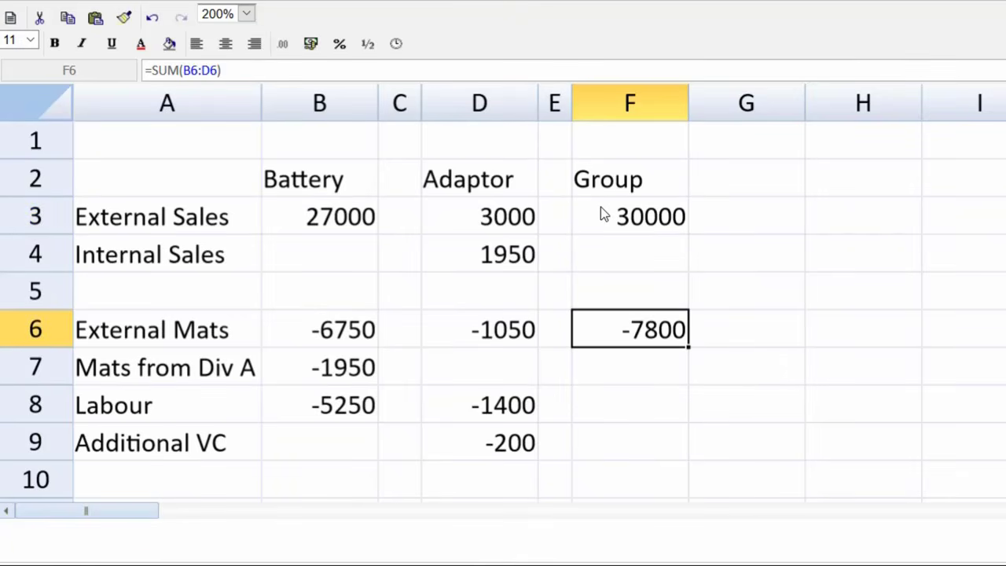
key("ctrl+v")
key("Down")
key("ctrl+v")
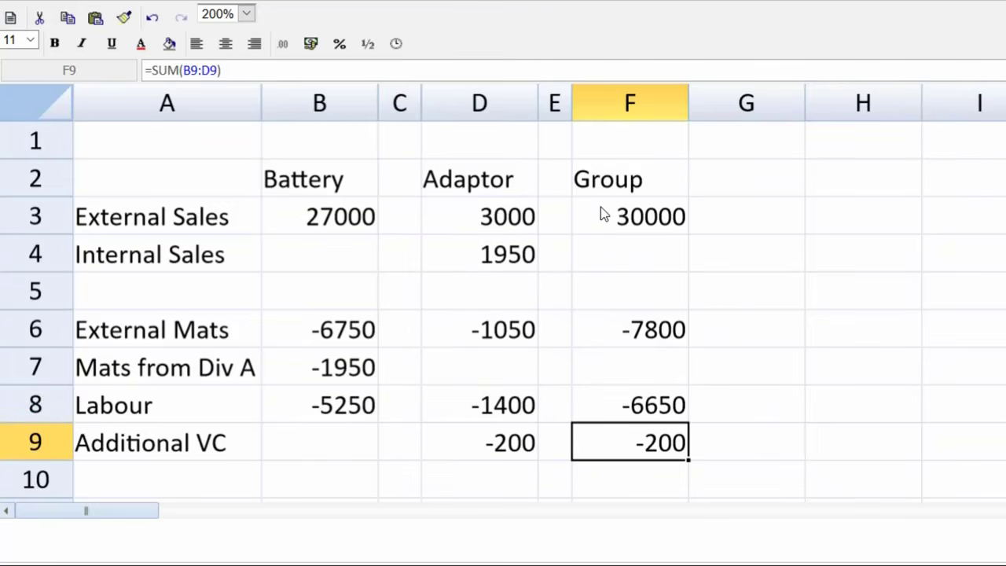
Copy the Group sum formula into the Contribution and FC rows in F11 and F13
key("Down")
key("Down")
key("Down")
key("Up")
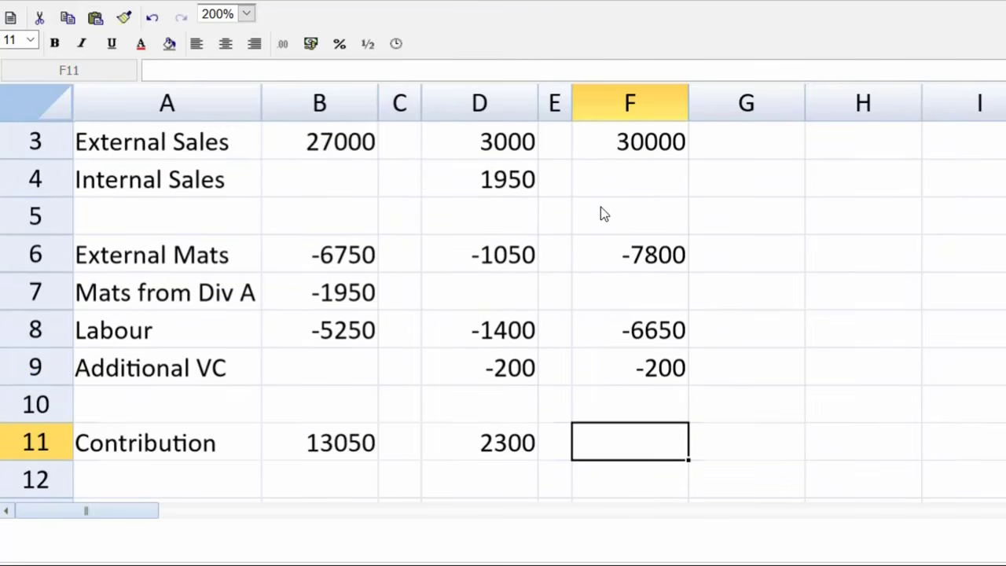
key("ctrl+v")
key("Down")
key("Down")
key("Down")
key("Up")
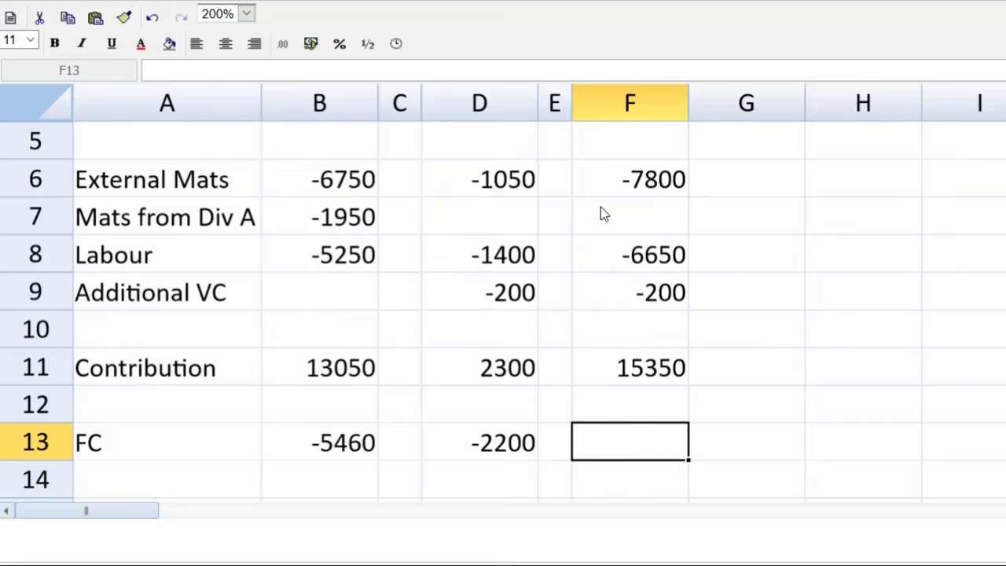
key("ctrl+v")
Copy the Group sum formula into the Profit row in F15
key("Down")
key("Down")
key("Down")
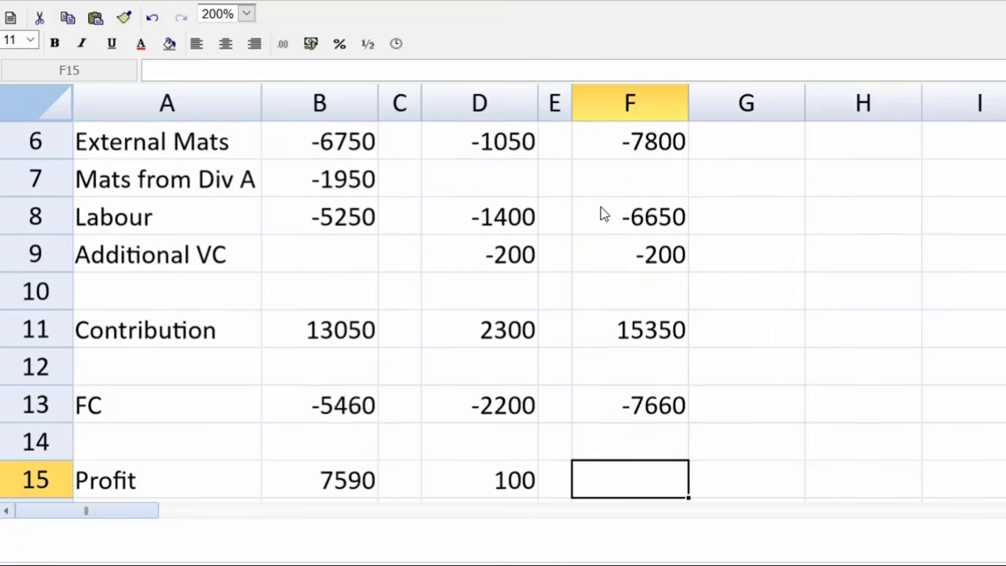
key("Up")
key("ctrl+v")
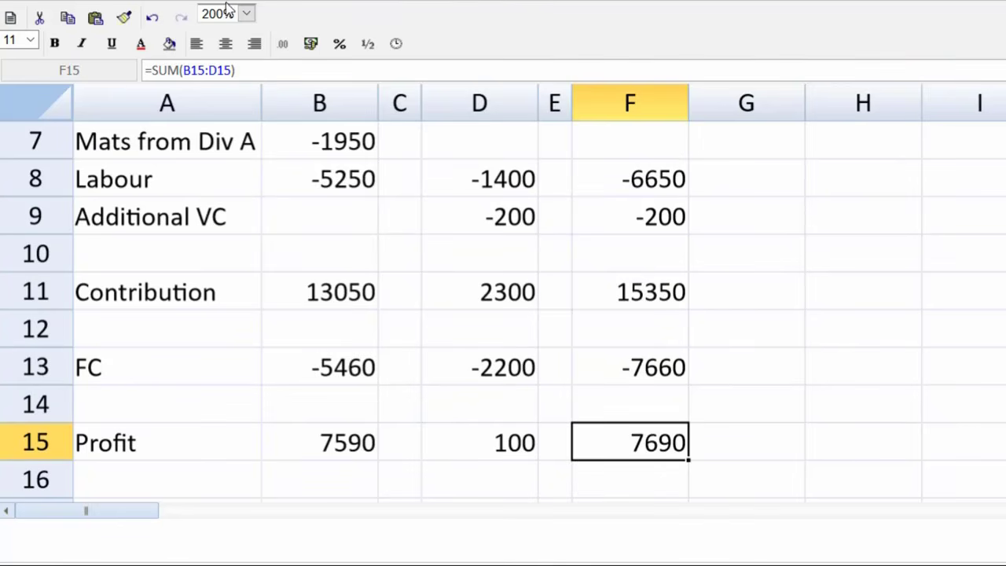
Set the sheet zoom to 100% and return to the first row so the whole statement can be seen
left_click(246, 14)
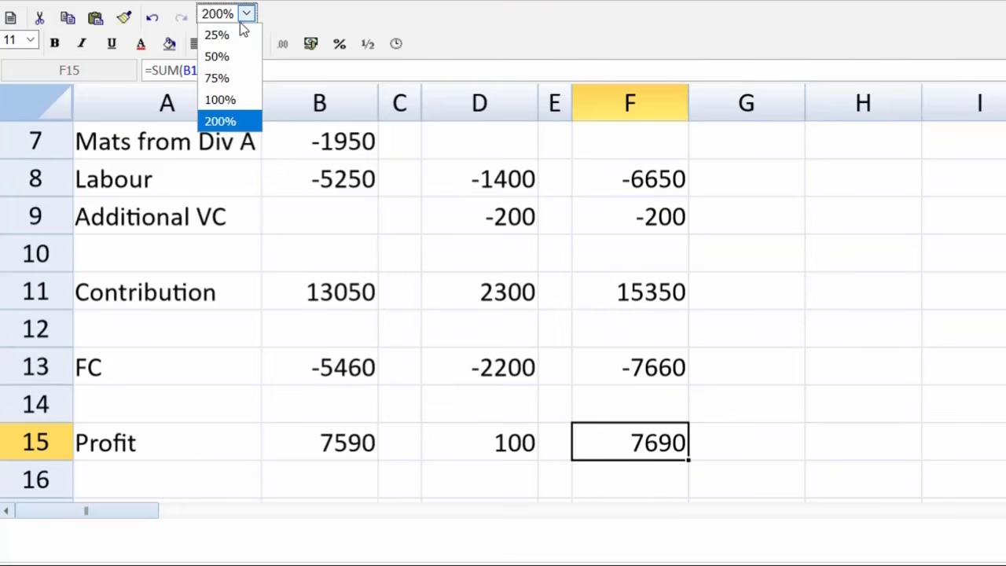
left_click(220, 99)
left_click(228, 155)
key("Up")
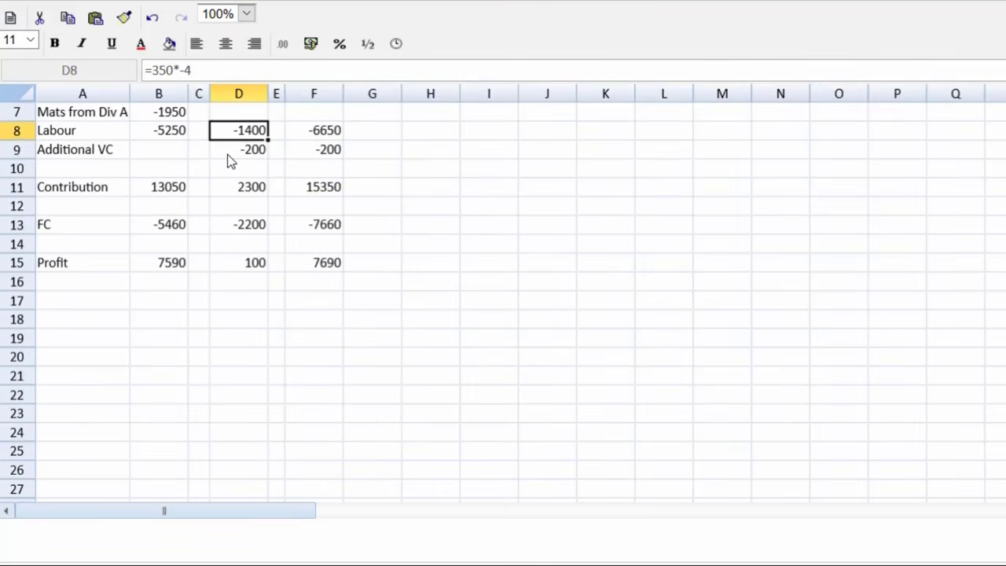
key("Up")
key("Up")
key("Up")
key("Up")
key("Up")
key("Up")
key("Up")
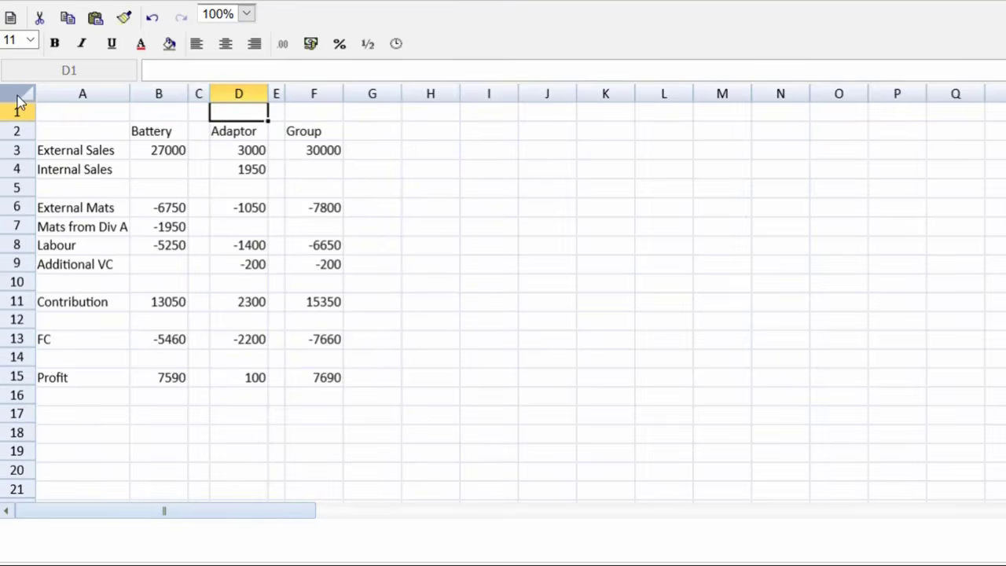
Apply the #,##0 number format to the entire sheet and deselect it
left_click(19, 100)
left_click(284, 48)
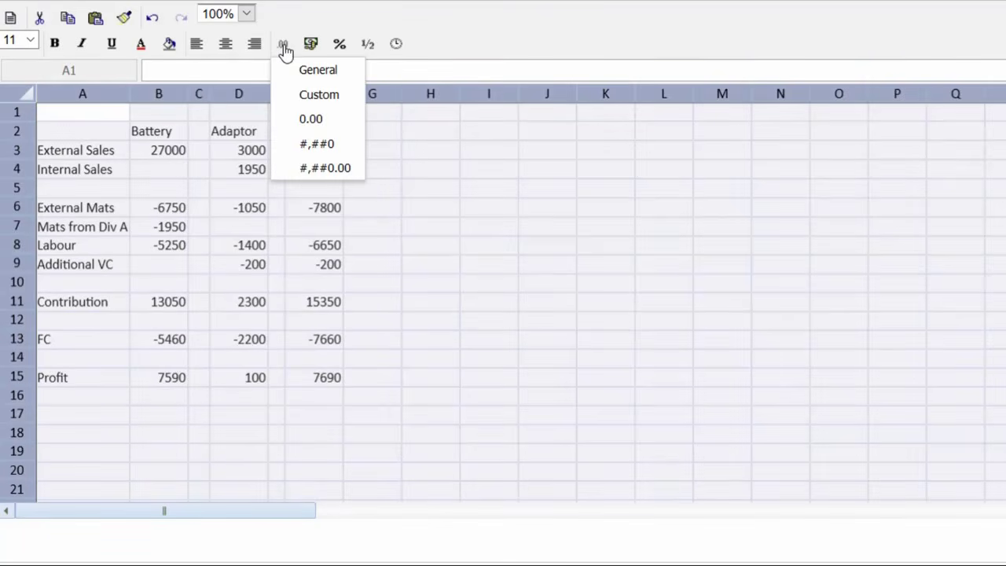
left_click(298, 143)
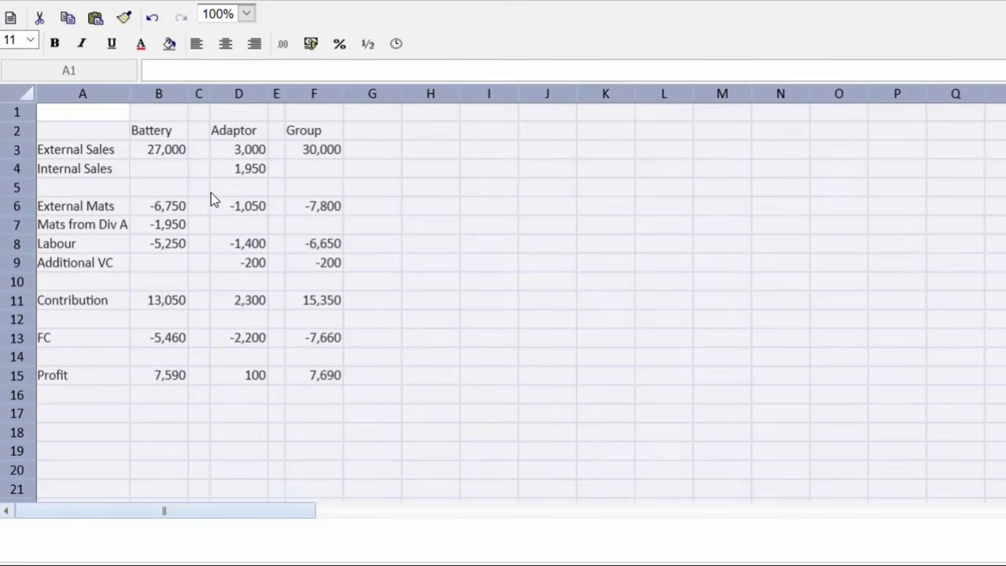
left_click(176, 117)
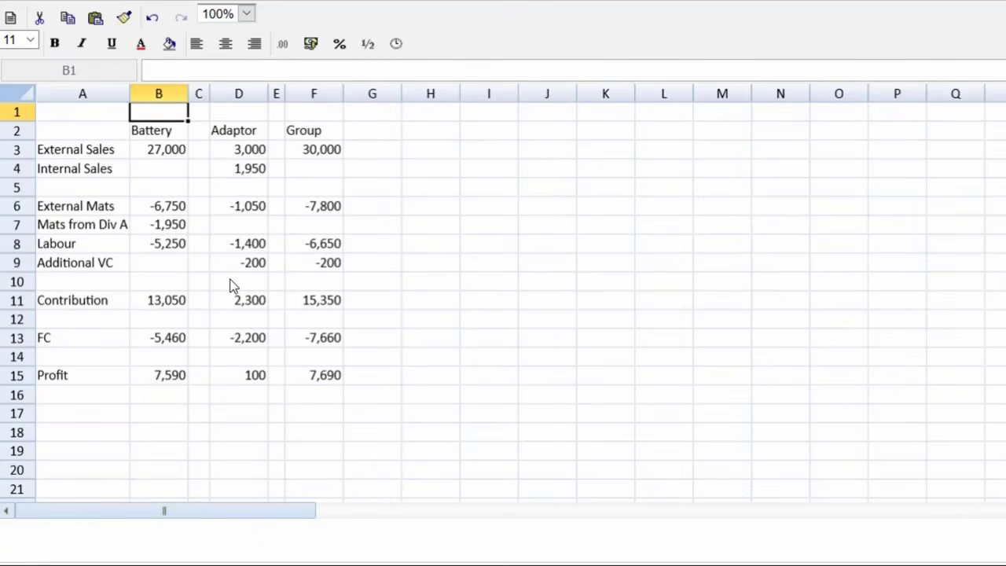
Enter the unit label $ 000 as text in B1, above the Battery heading
type("'")
key("BackSpace")
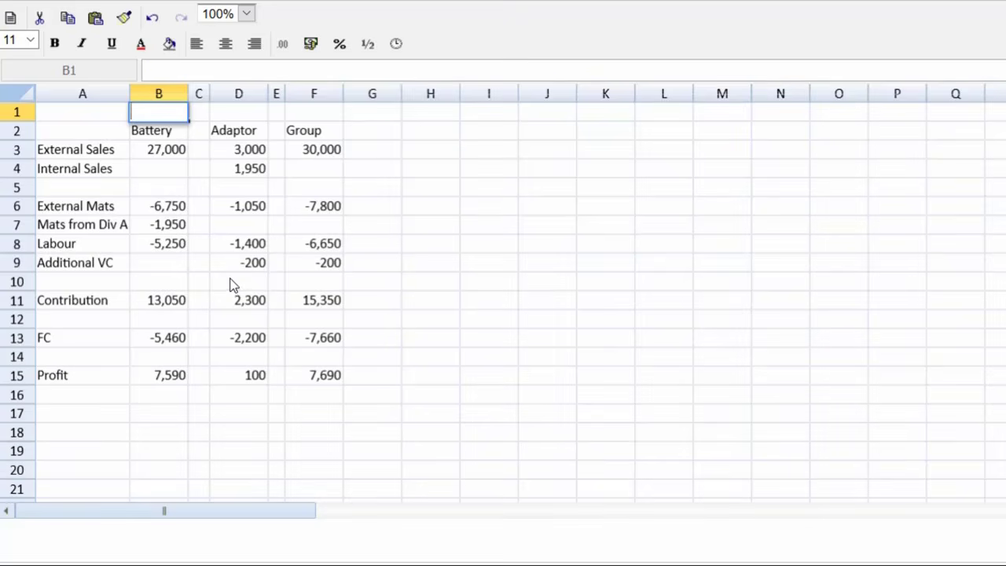
left_click(246, 14)
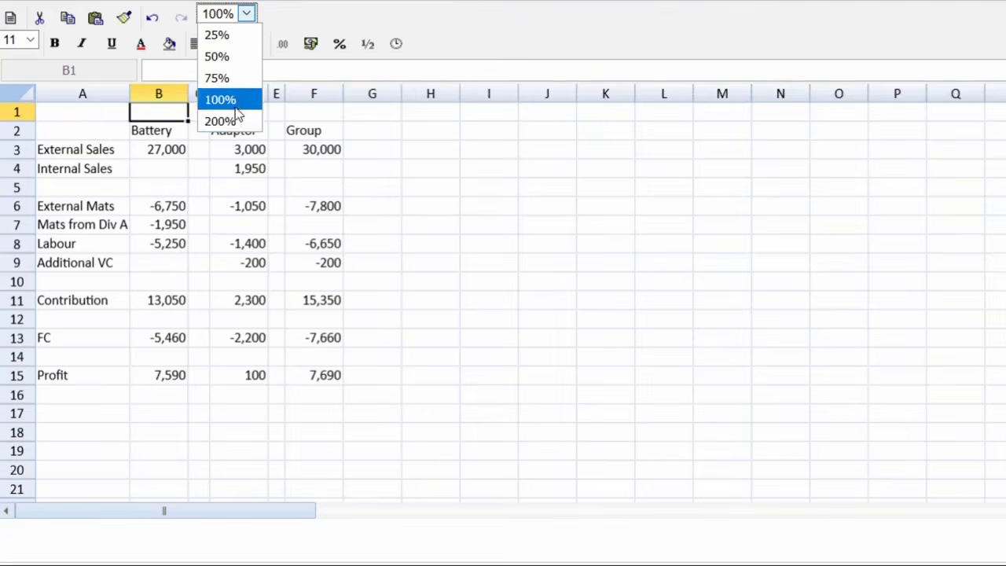
left_click(238, 118)
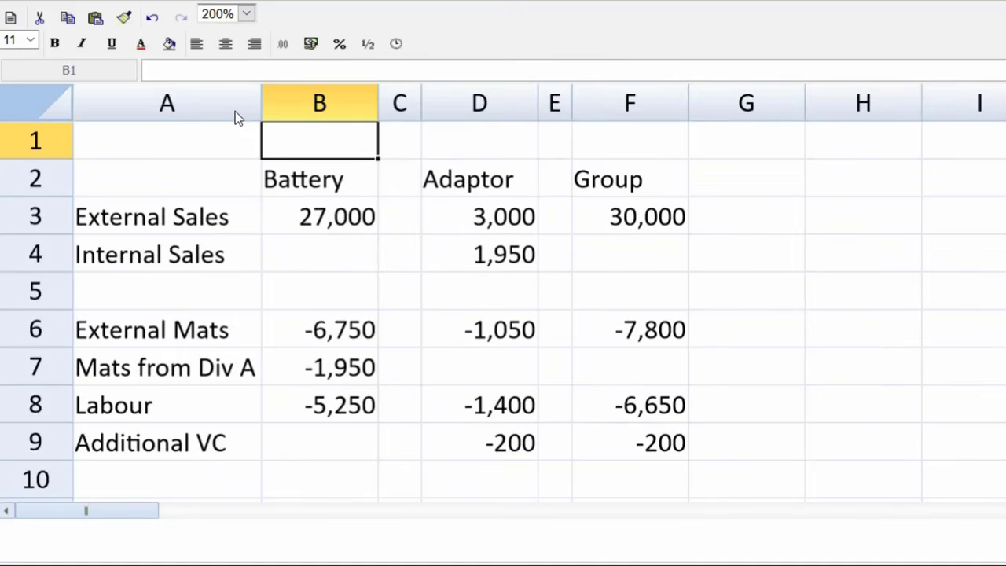
type("'")
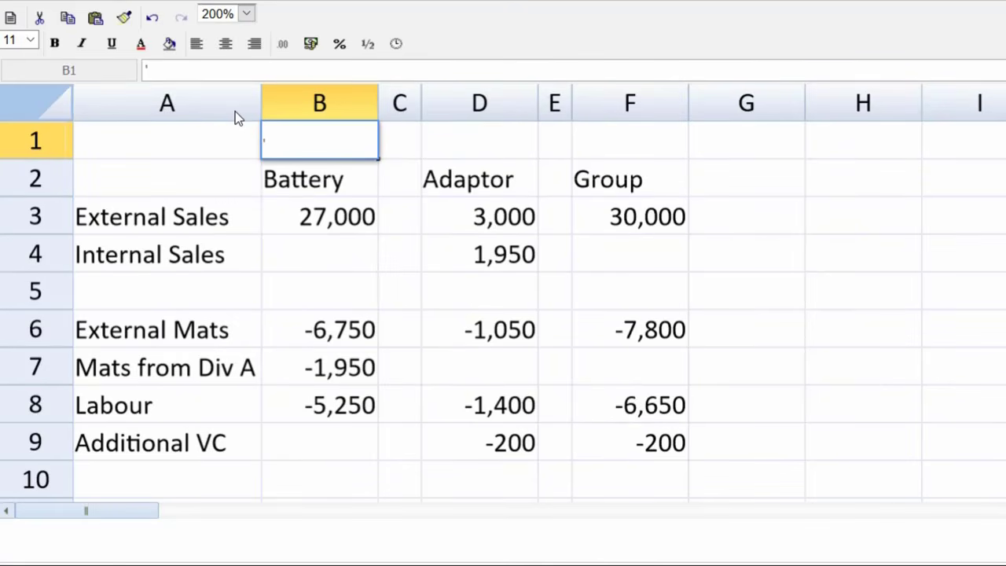
type("$ 000")
key("Return")
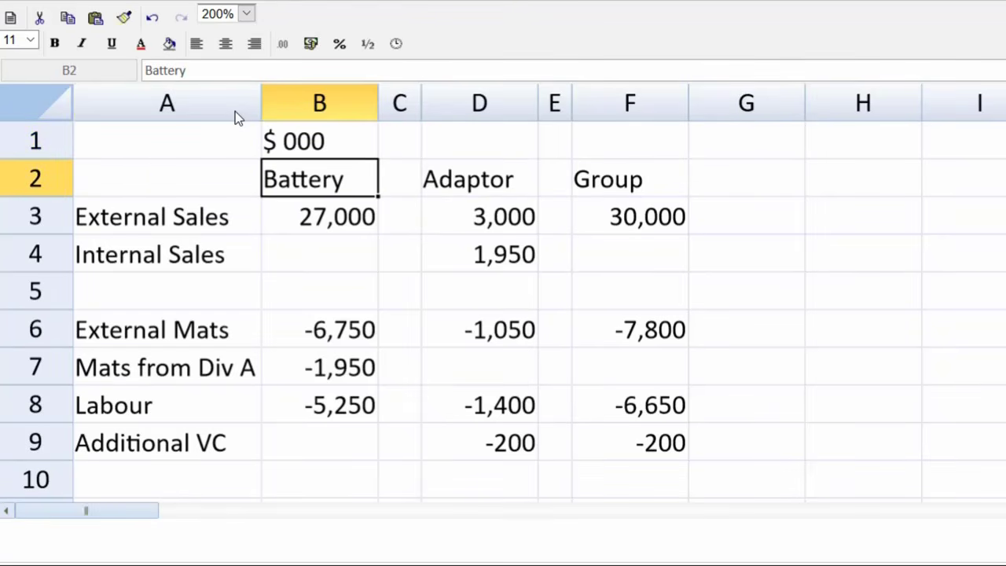
left_click(246, 13)
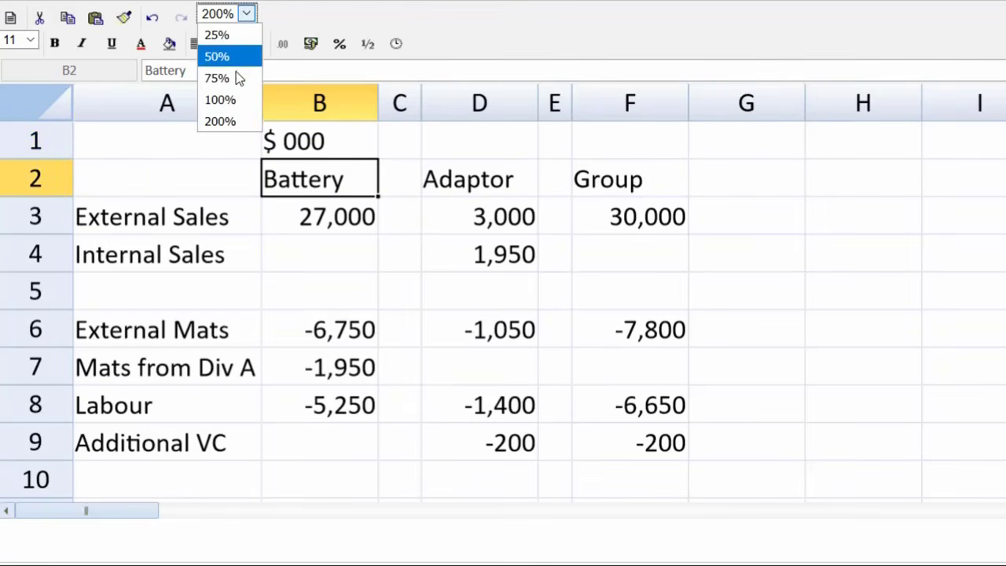
left_click(233, 100)
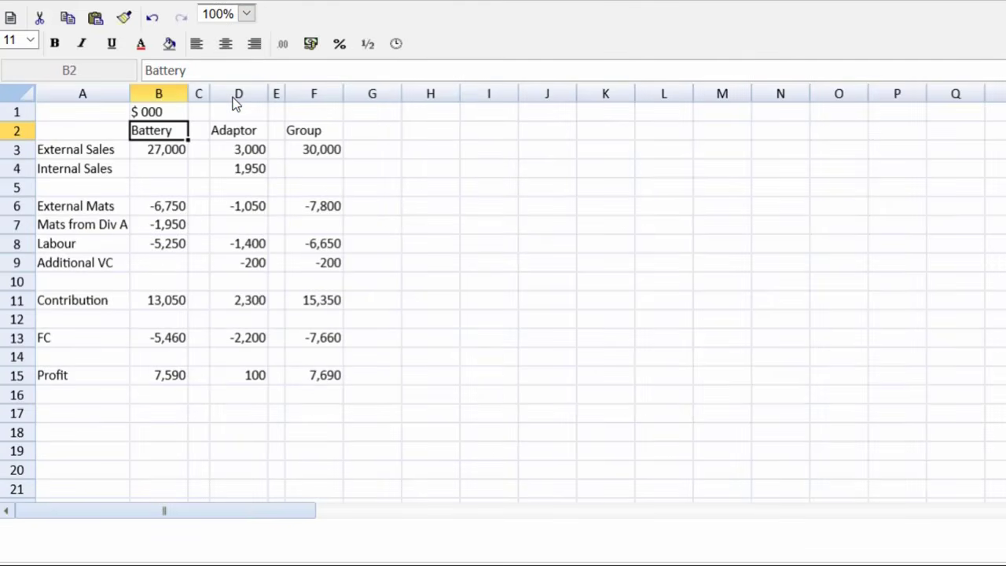